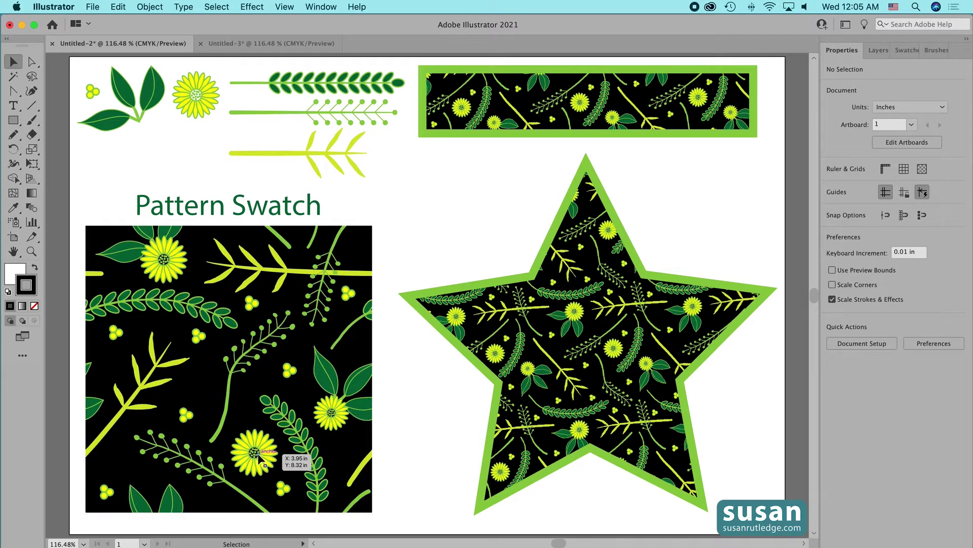
In the Untitled-3 document, create a 6 in by 6 in rectangle in the empty area of the artboard
click(264, 43)
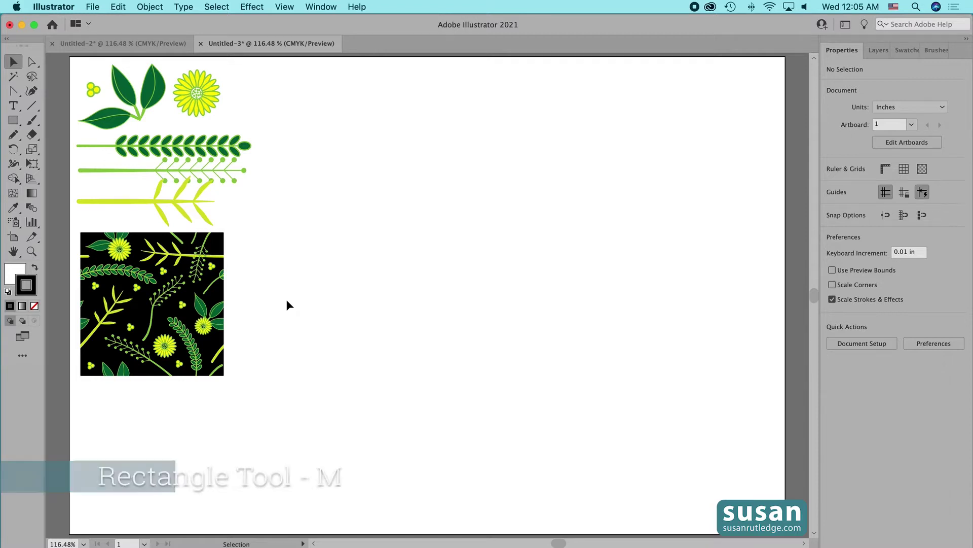
key(m)
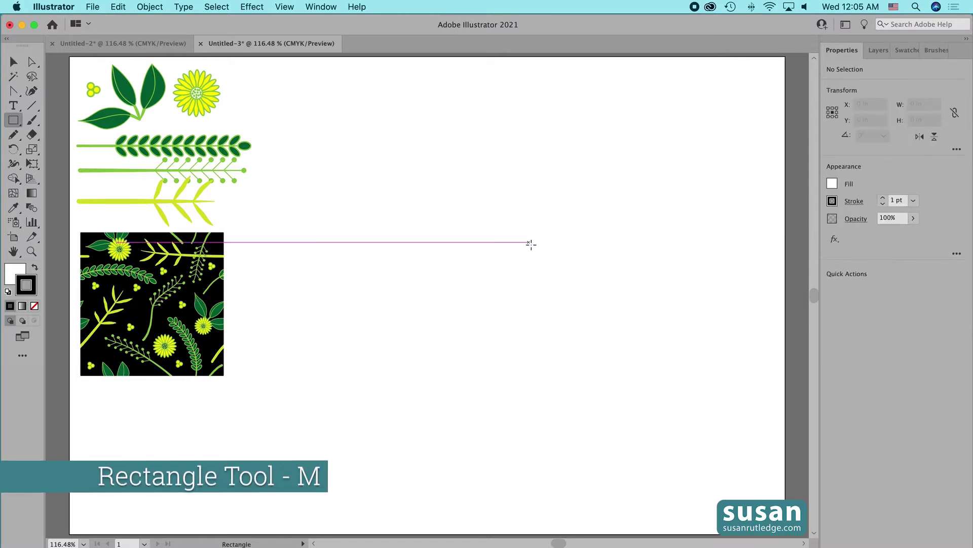
click(490, 246)
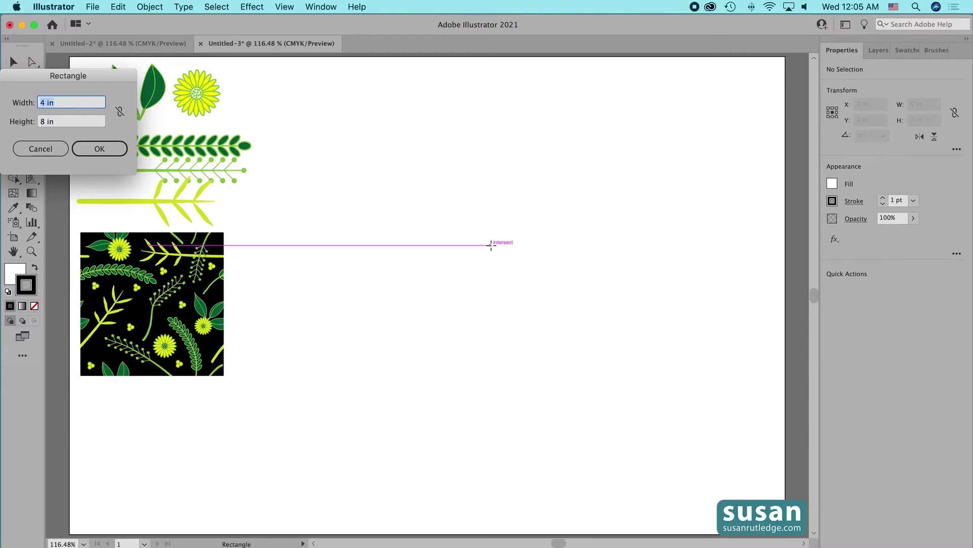
text(6)
key(Tab)
text(6)
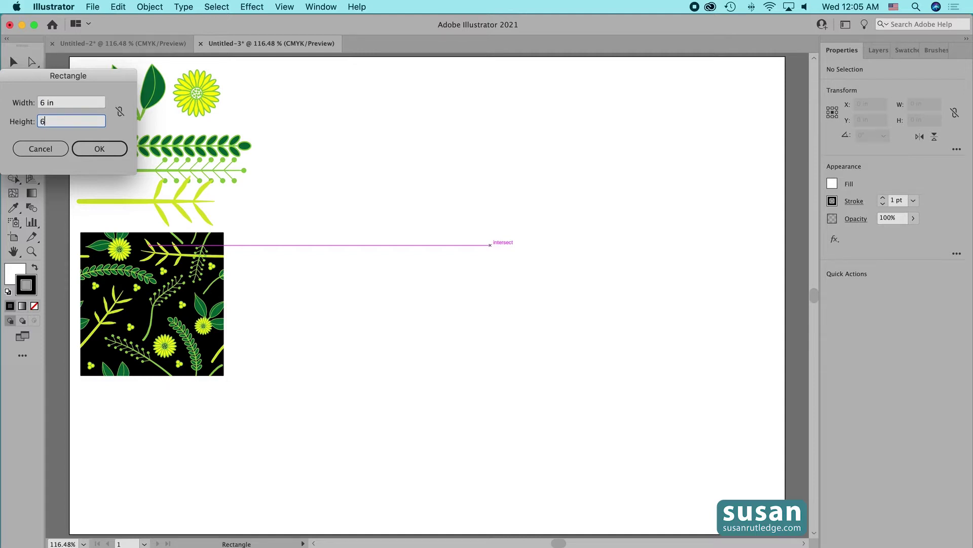
click(94, 150)
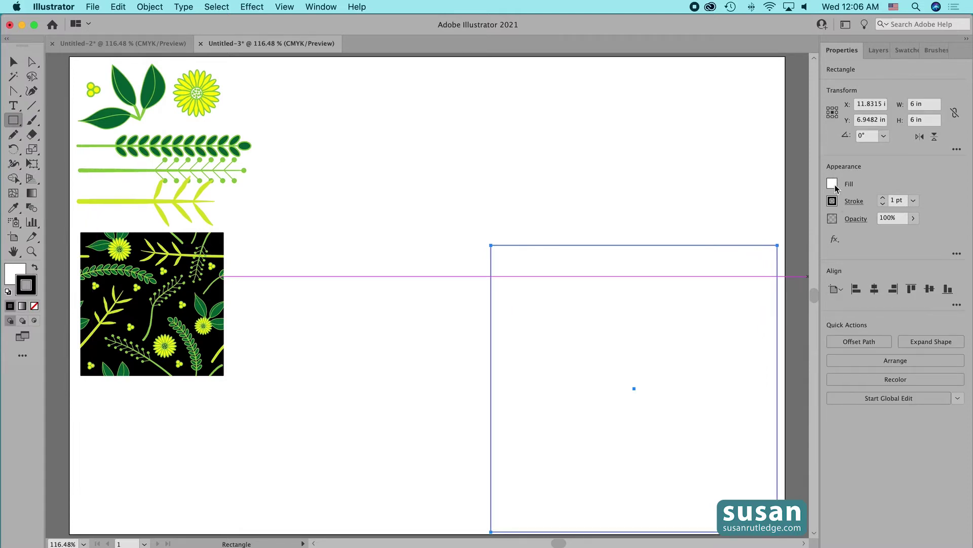
Give the square a light gray fill with no stroke and move its centre to about X 9.69 in, Y 4.06 in
click(833, 183)
drag(830, 257, 828, 288)
click(738, 287)
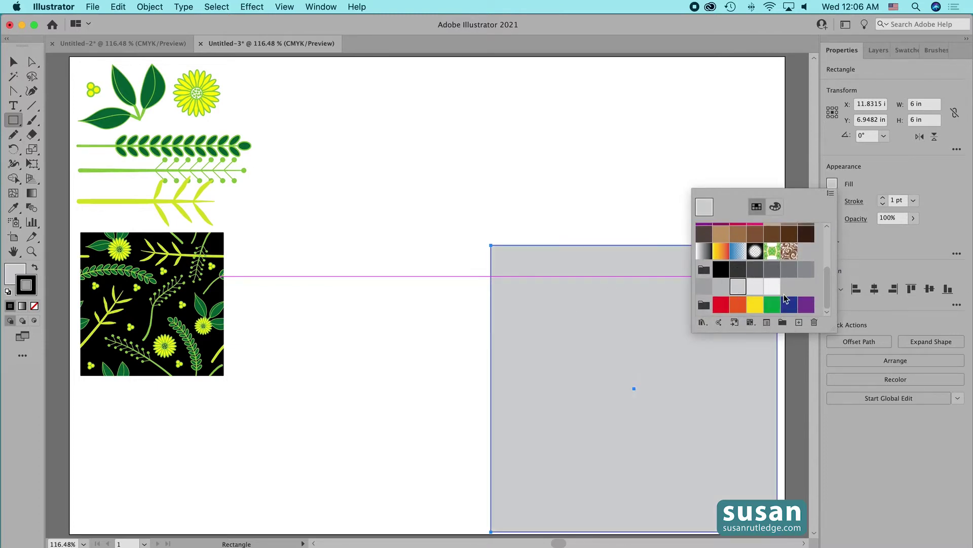
click(873, 180)
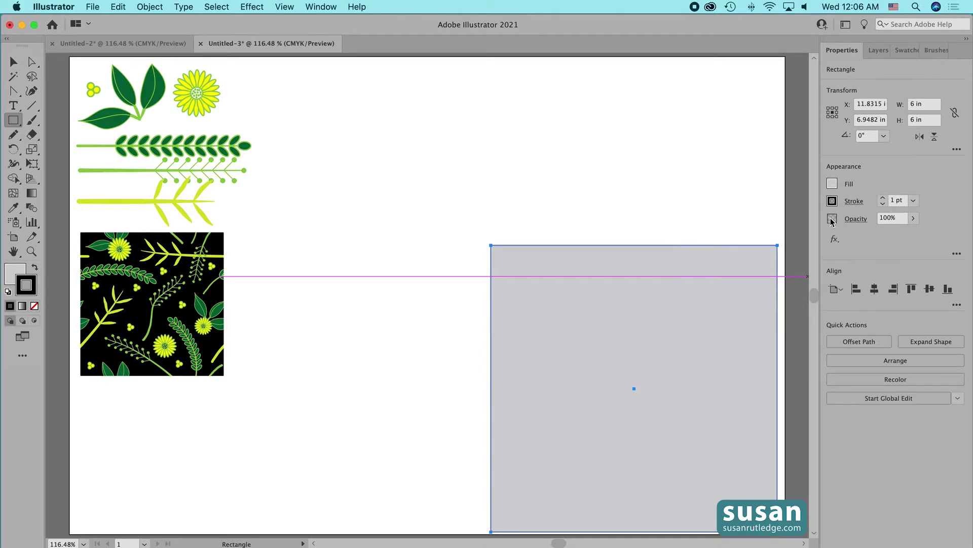
click(882, 204)
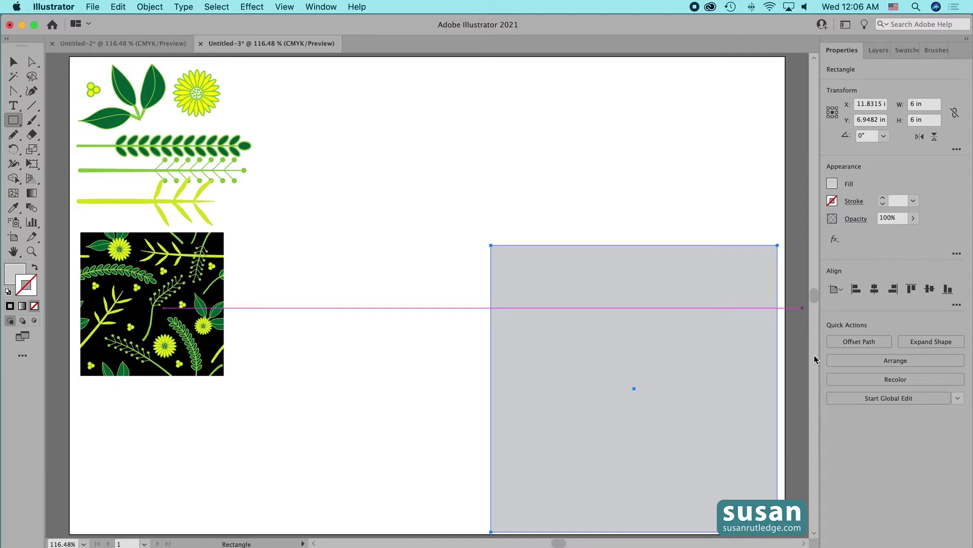
key(v)
drag(666, 294, 564, 156)
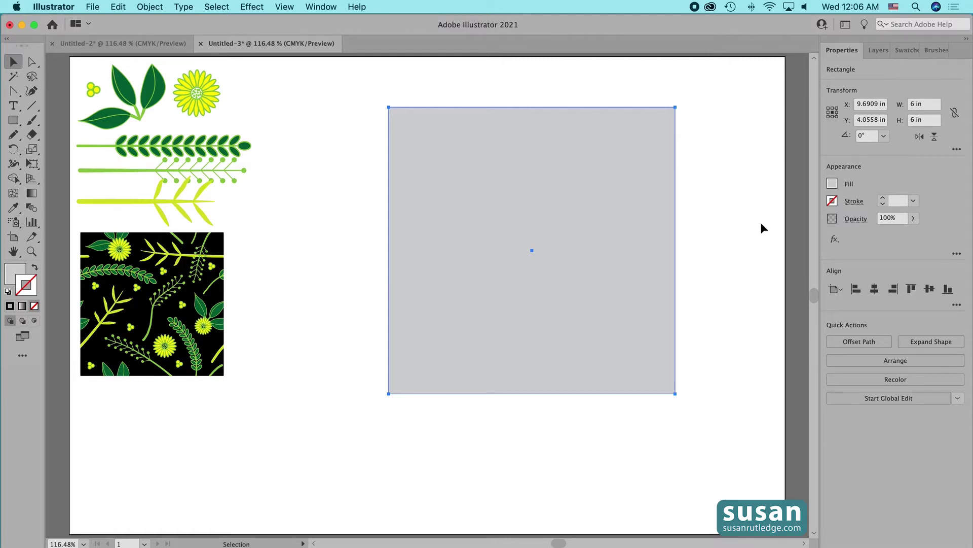
Rename the rectangle's layer entry to Background and move it to the bottom of the stack in Layer 1
click(876, 50)
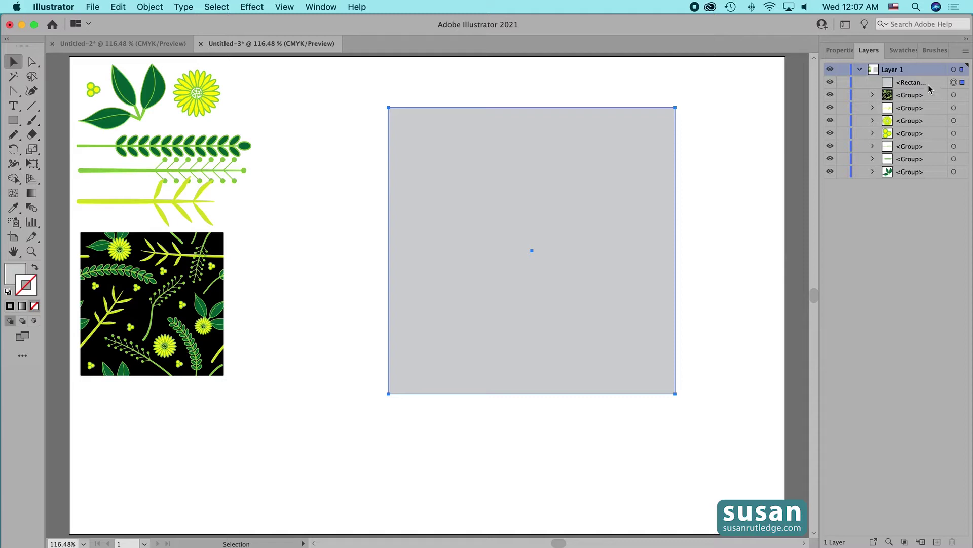
click(911, 83)
double_click(912, 83)
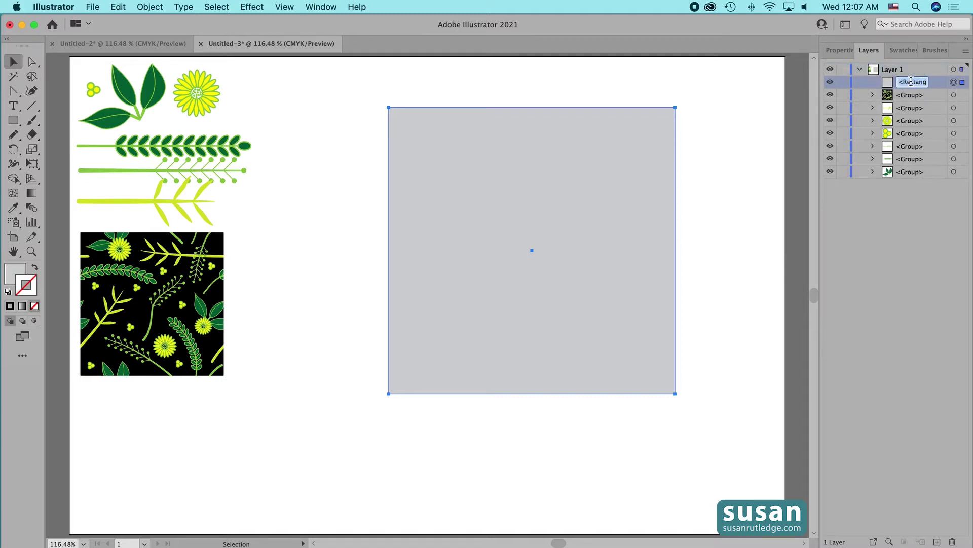
text(Backgroun)
text(d)
drag(888, 83, 888, 177)
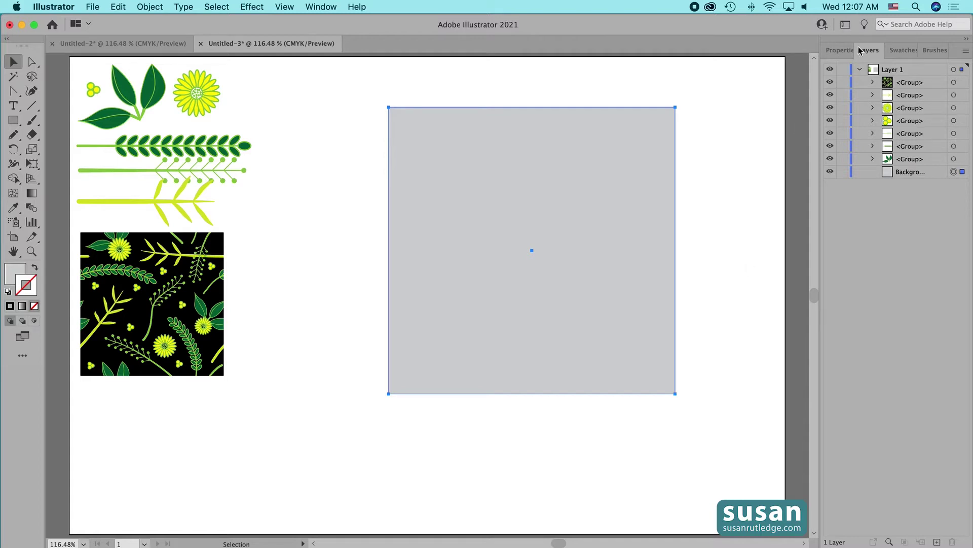
click(839, 50)
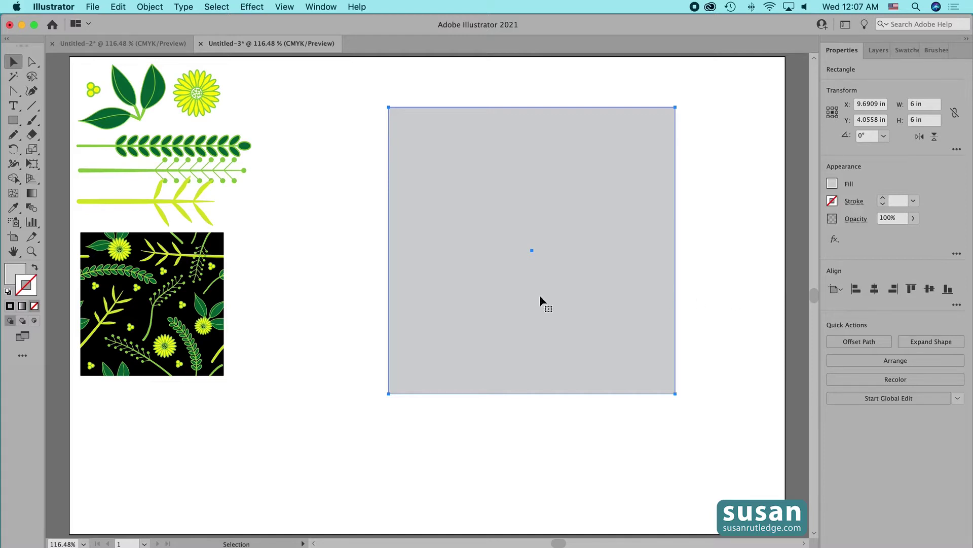
Place a copy of the three-leaf cluster across the gray square's top edge, near its upper-left corner
click(138, 118)
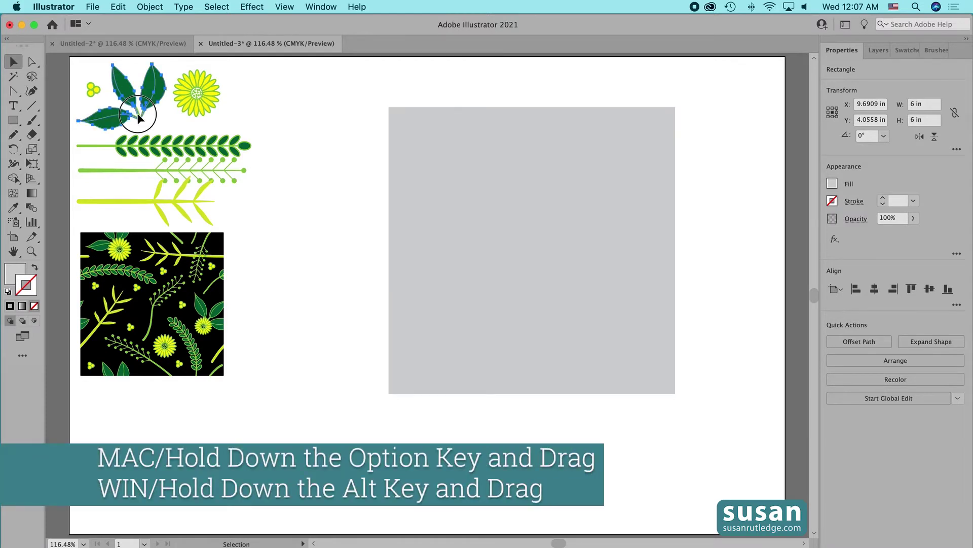
drag(138, 118, 455, 131)
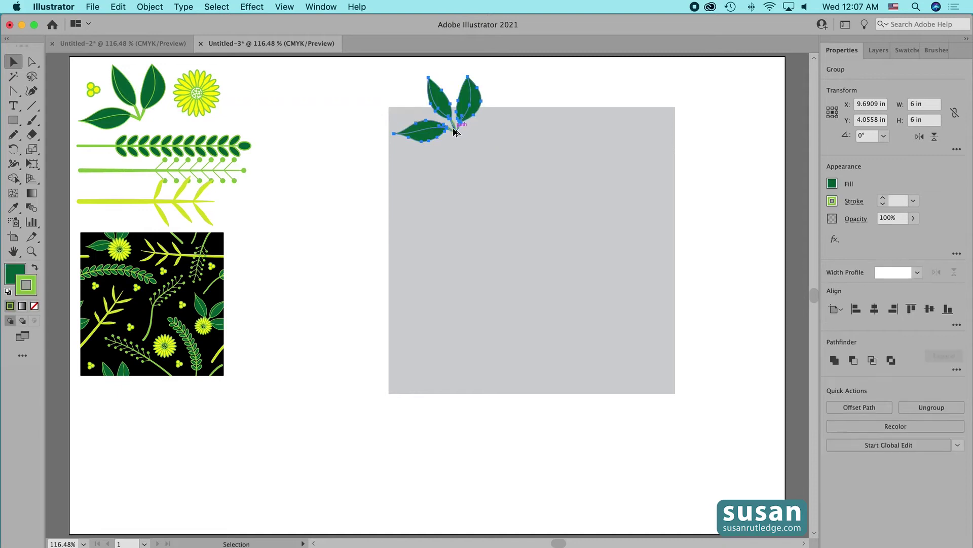
click(348, 190)
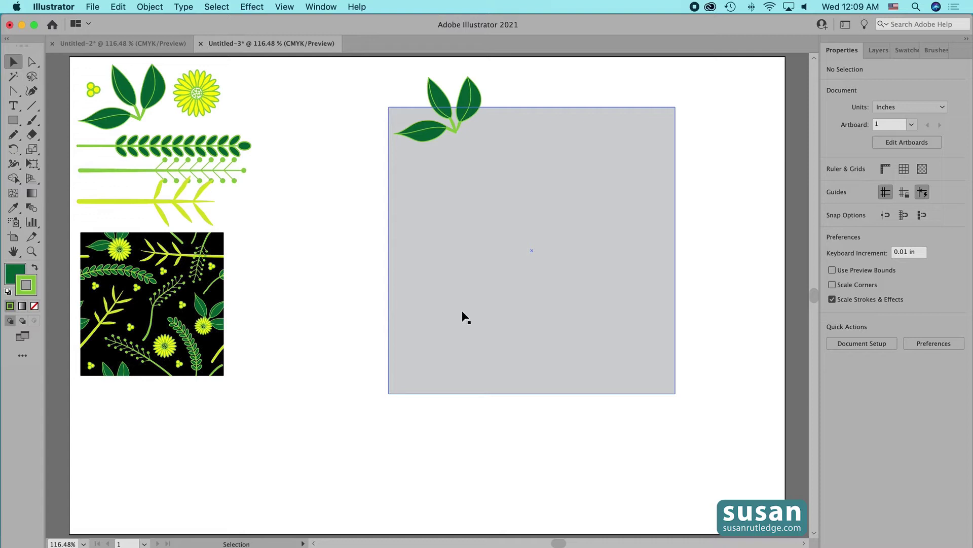
Place a copy of the black pattern swatch flush against its right edge to demonstrate the seamless repeat, and delete the copy
key(slash)
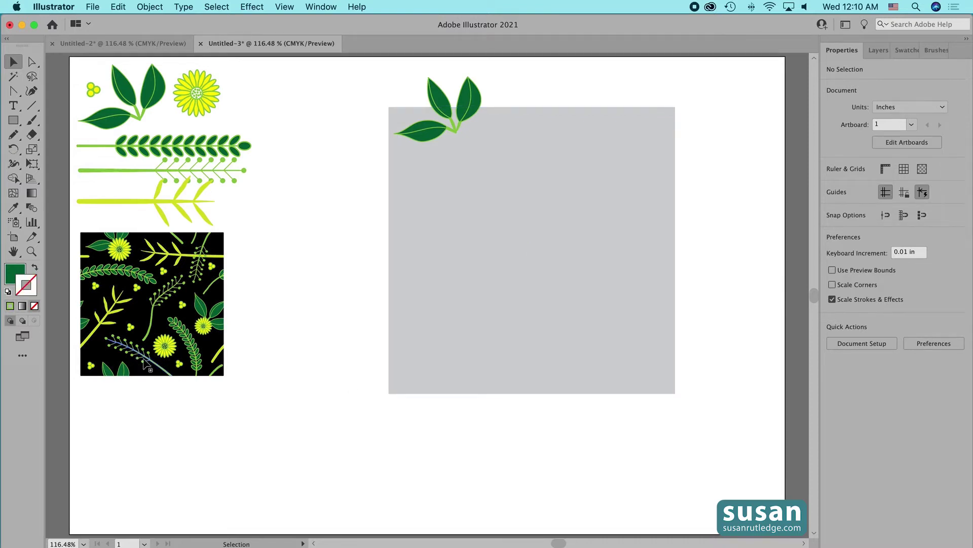
click(170, 309)
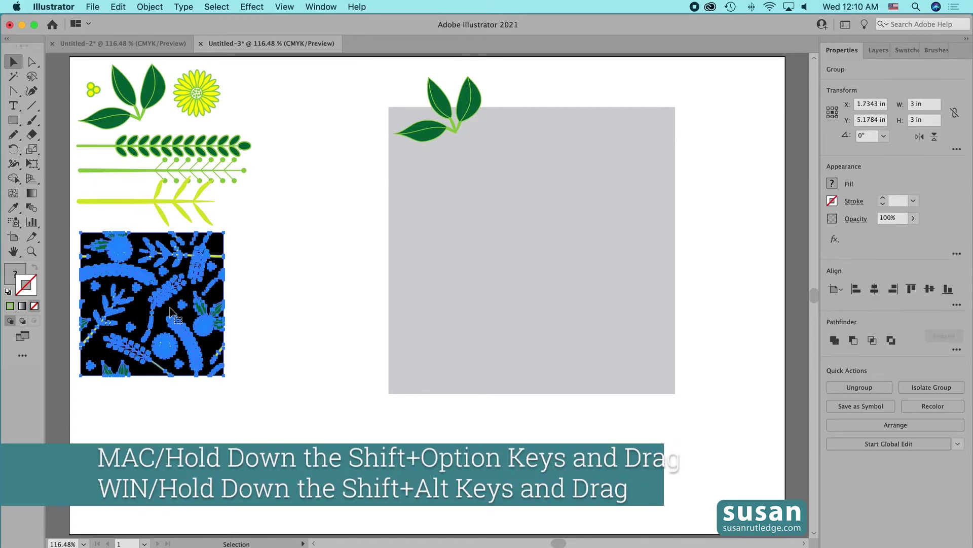
drag(170, 311, 316, 321)
click(278, 431)
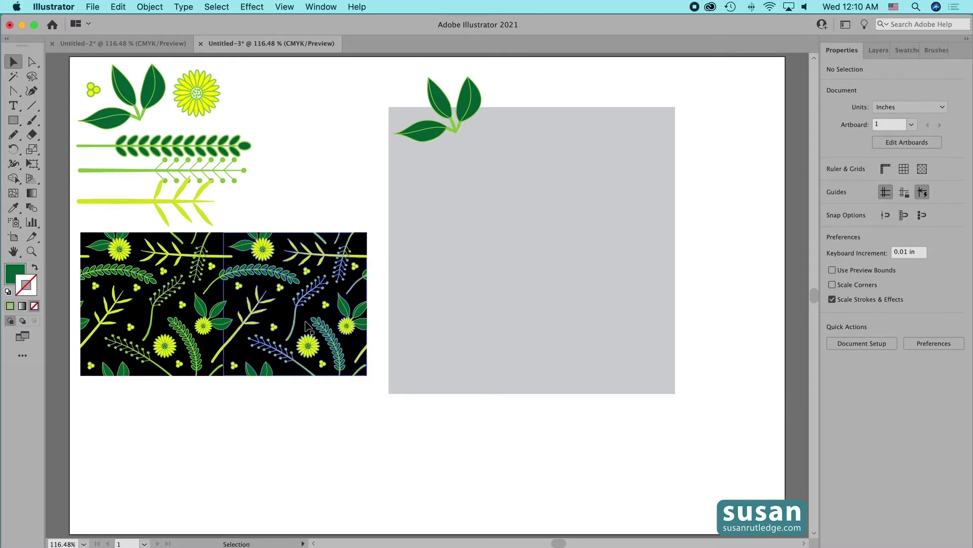
click(306, 326)
key(Delete)
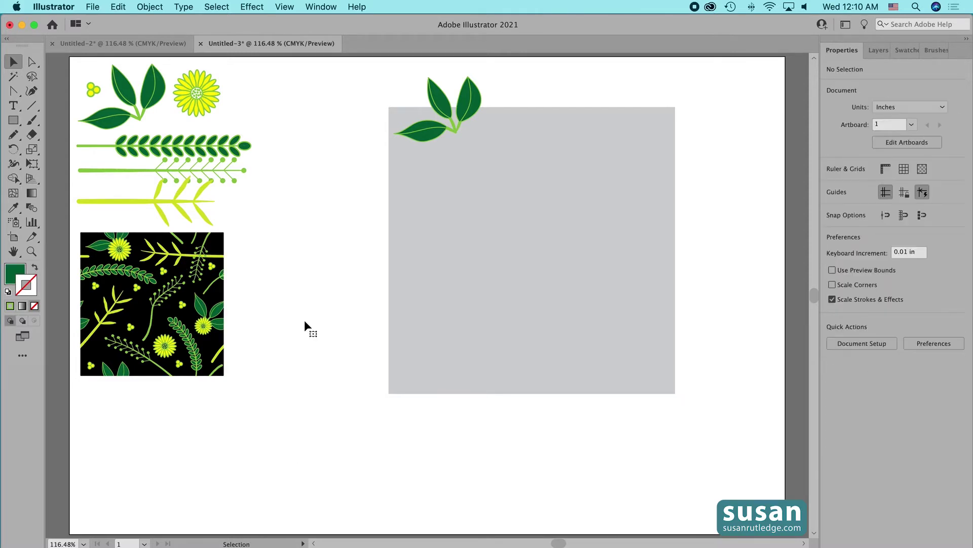
Place a copy of the black pattern swatch flush below the original to demonstrate the vertical repeat, and delete the copy
click(181, 317)
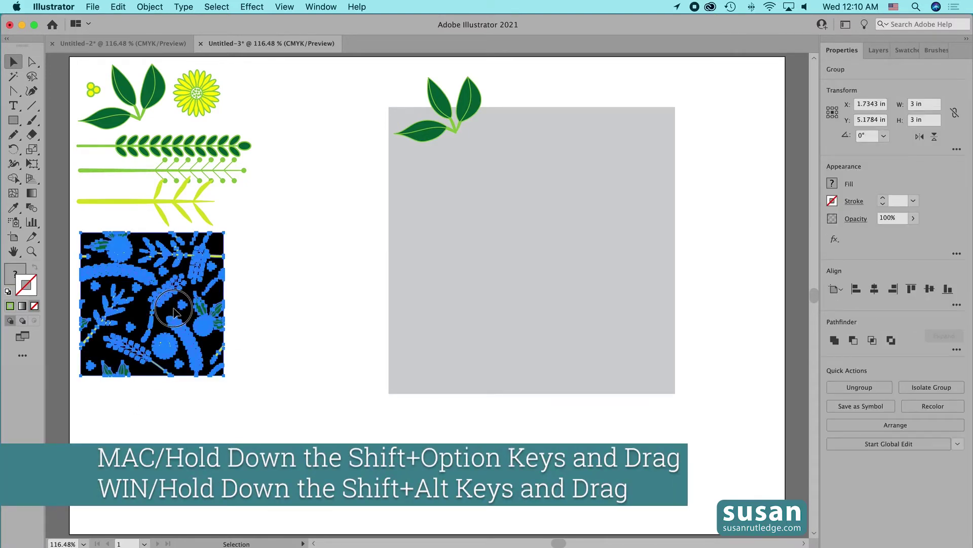
drag(174, 313, 160, 443)
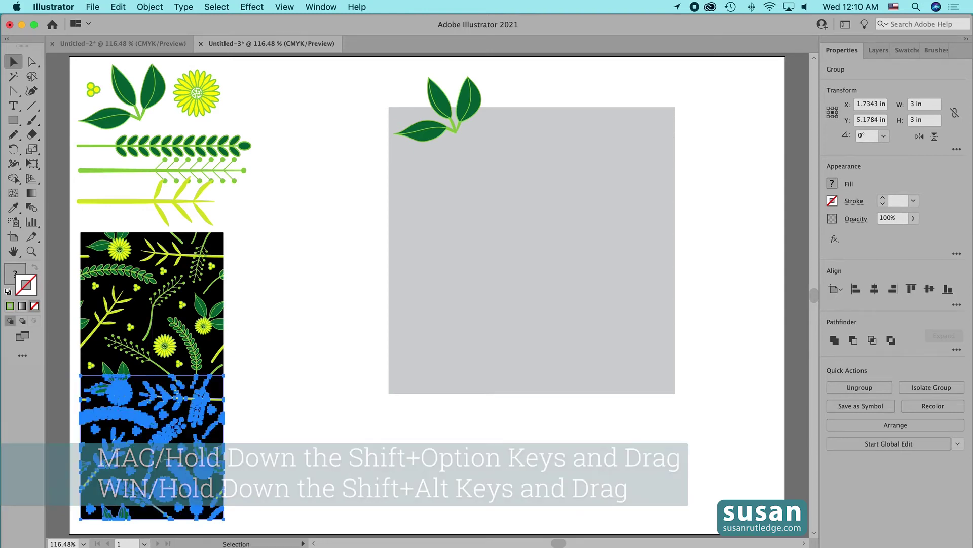
click(291, 469)
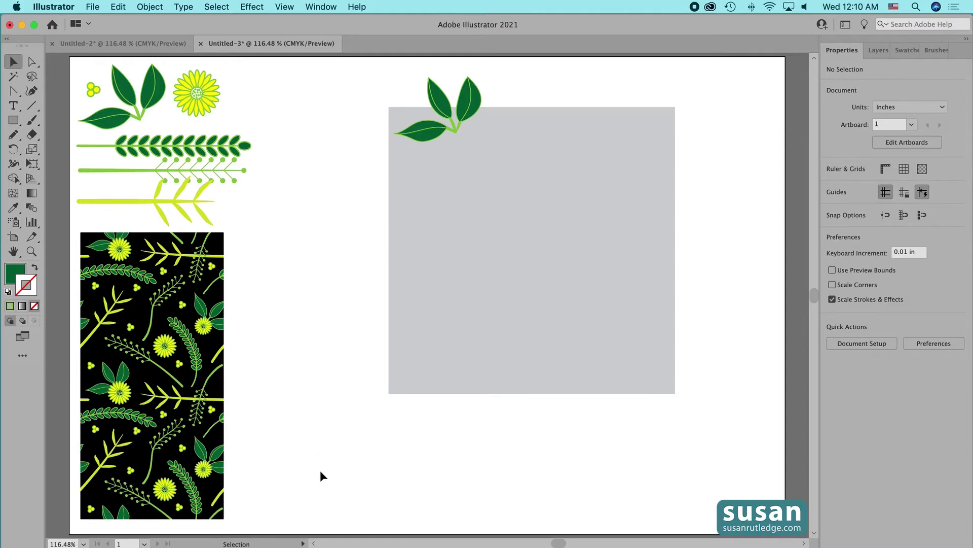
click(201, 460)
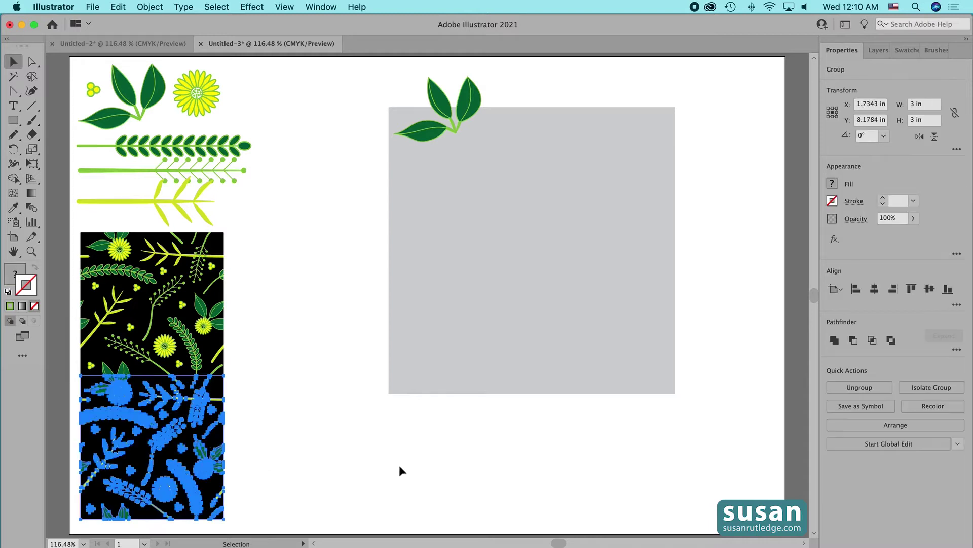
key(Delete)
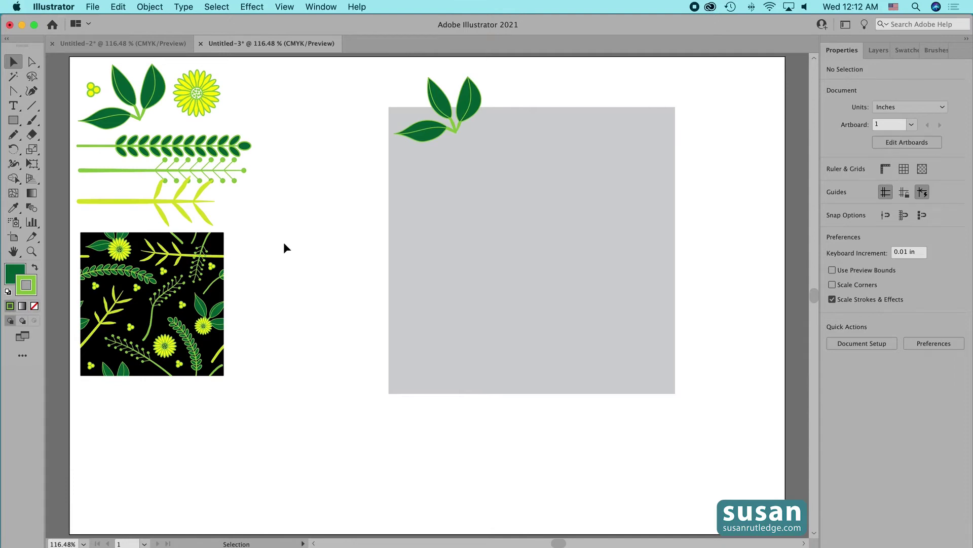
Copy the leaf cluster on the square's top edge to the bottom edge with a Move of 0 in horizontal and 6 in vertical
click(431, 133)
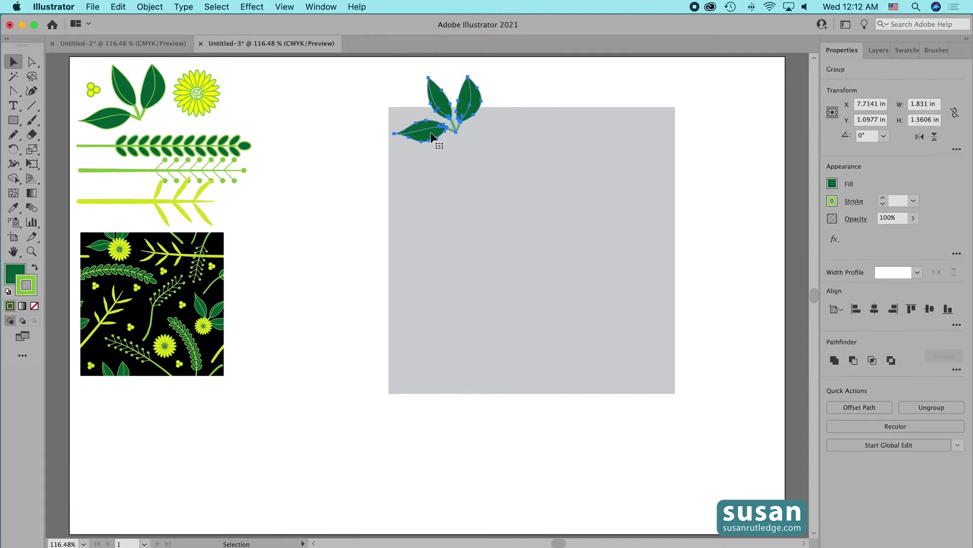
click(149, 6)
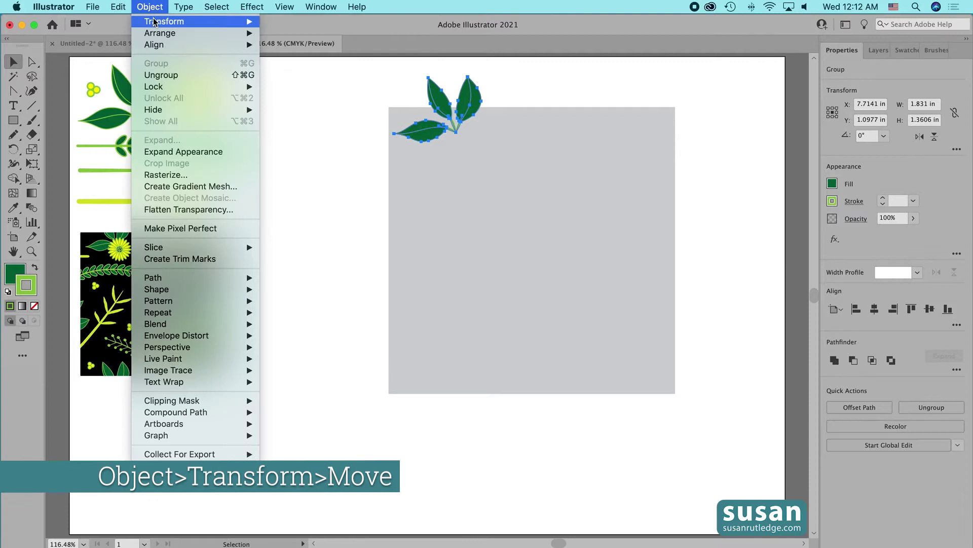
mouse_move(153, 21)
click(287, 45)
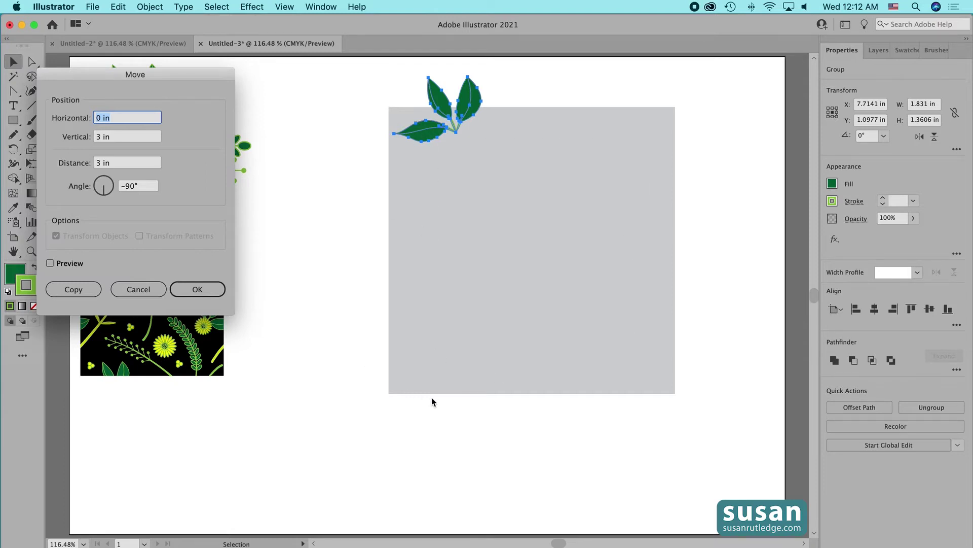
click(107, 139)
drag(107, 140, 86, 137)
text(6)
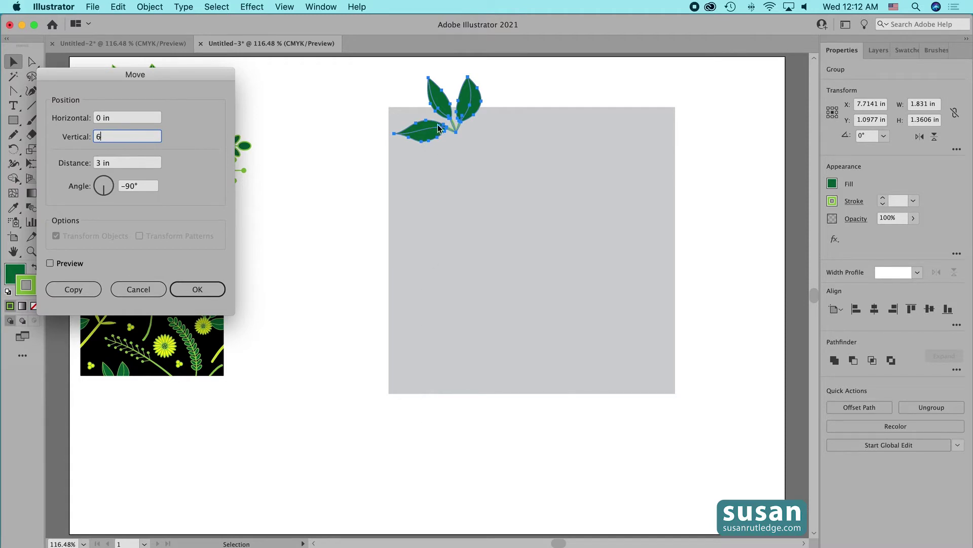
click(74, 290)
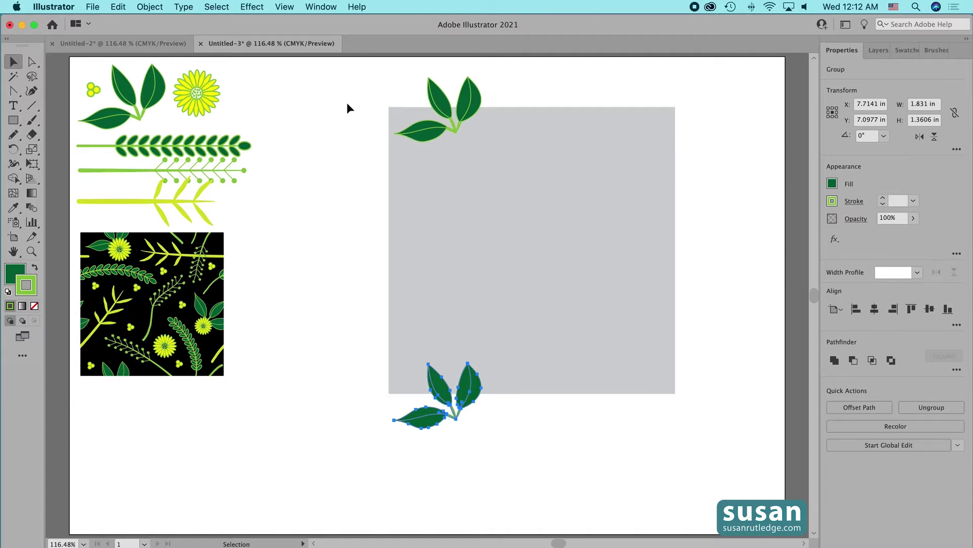
Place another copy of the original leaf cluster across the gray square's right edge, rotated clockwise, with its centre at about X 12.29 in, Y 4.38 in
click(133, 105)
drag(133, 106, 688, 262)
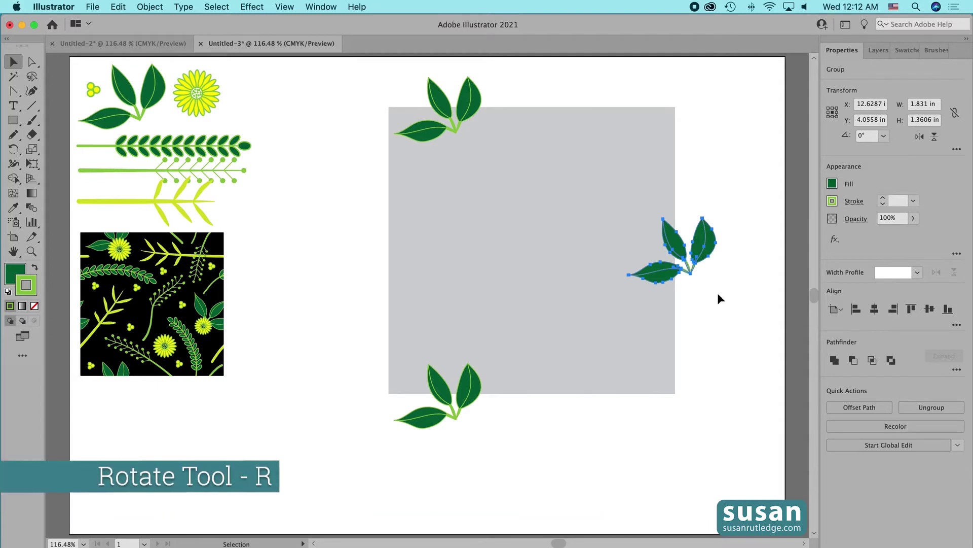
key(r)
drag(720, 274, 671, 306)
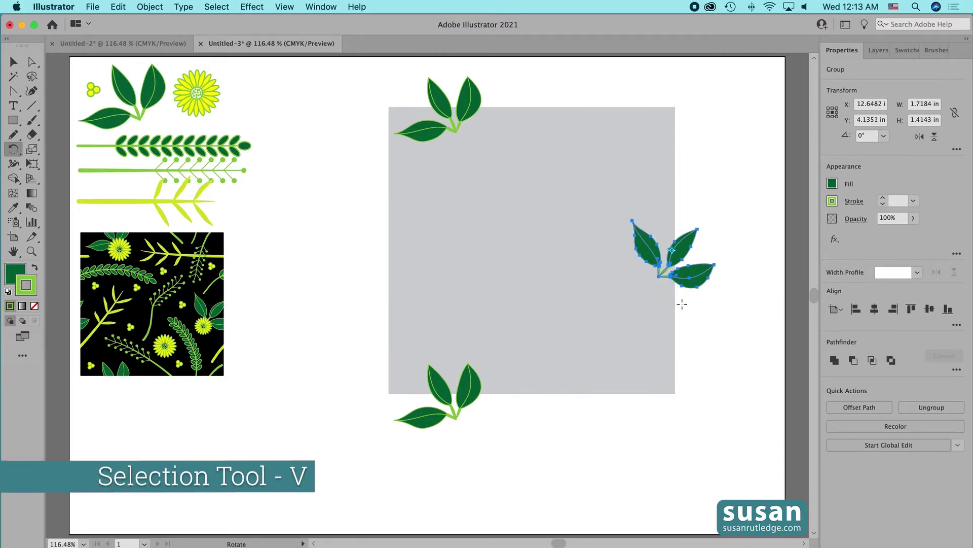
key(v)
drag(696, 280, 677, 293)
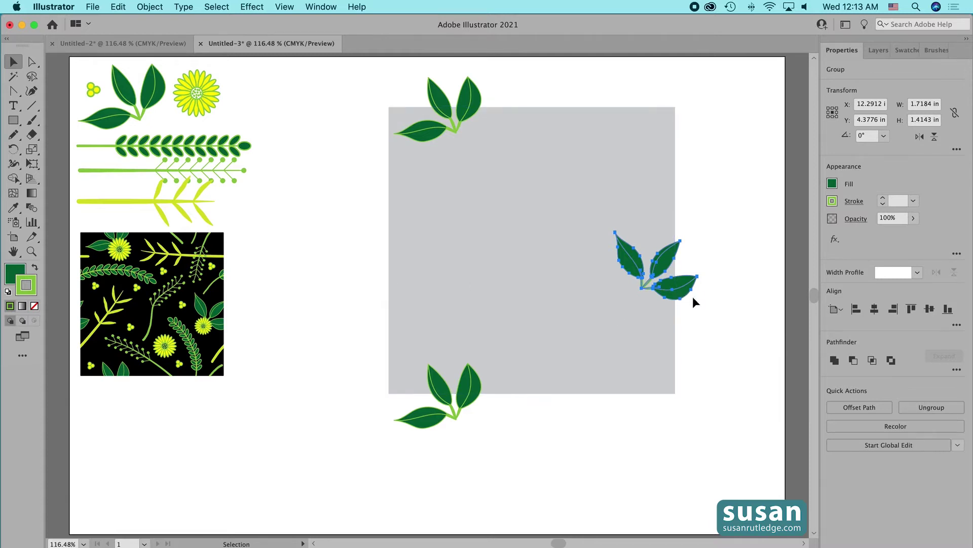
Copy the leaf cluster on the square's right edge to the left edge with a Move of -6 in horizontal and 0 in vertical
click(150, 7)
mouse_move(151, 23)
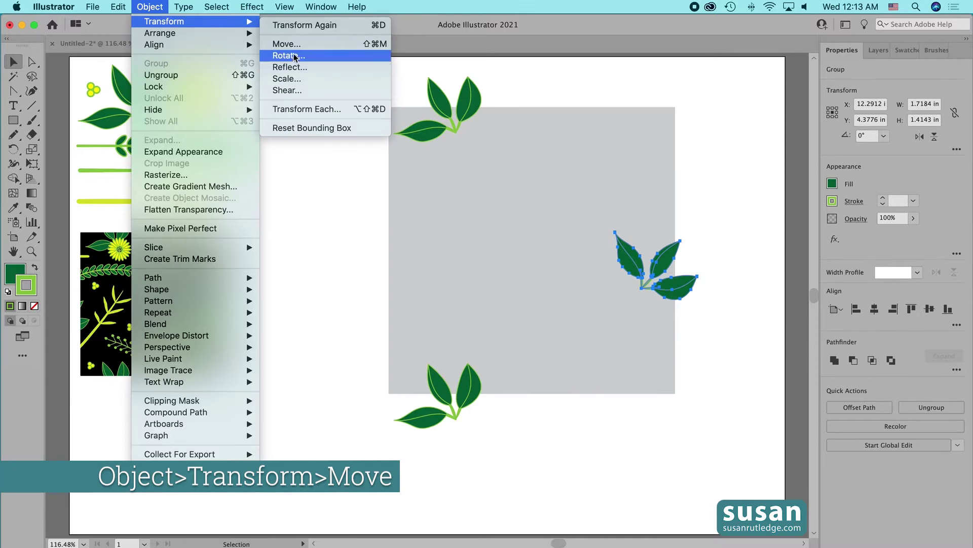
click(292, 44)
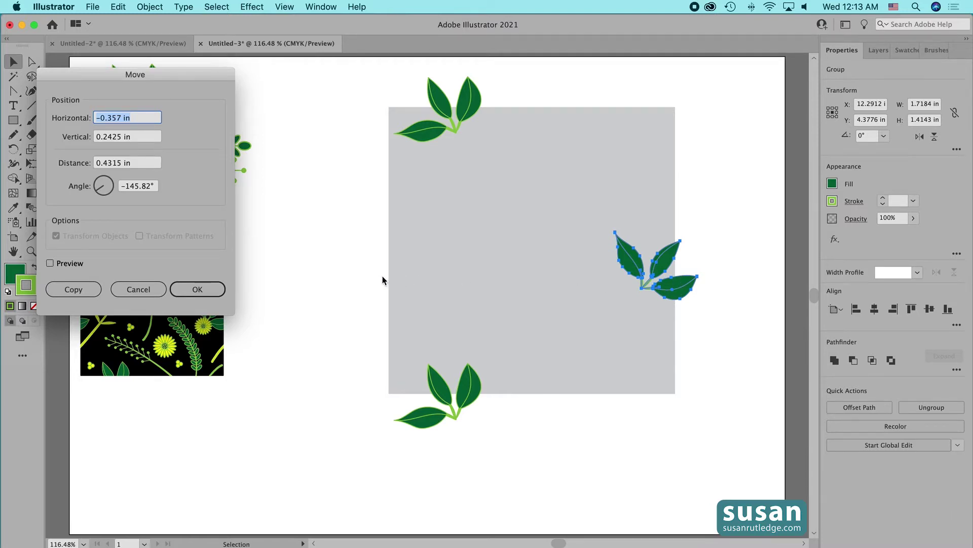
text(-6)
key(Tab)
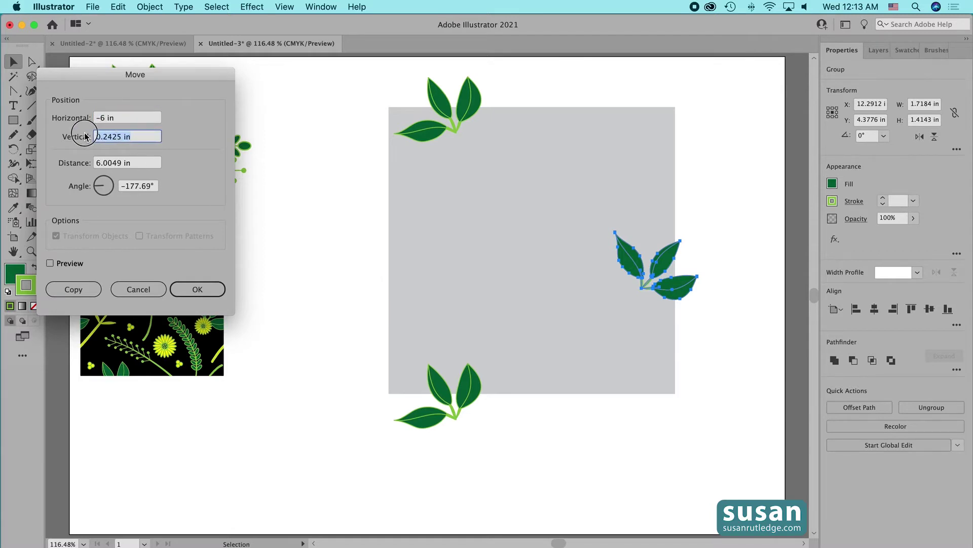
text(0)
click(74, 291)
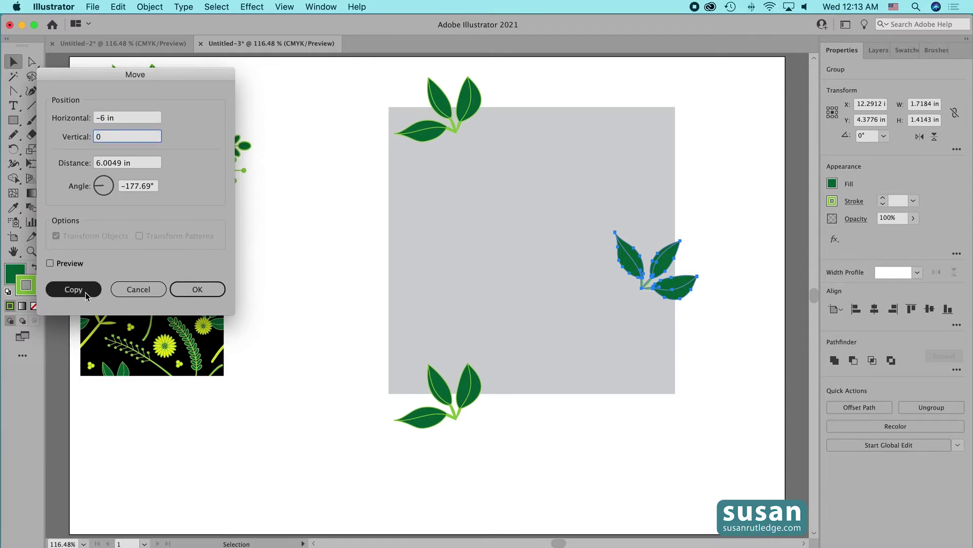
click(282, 364)
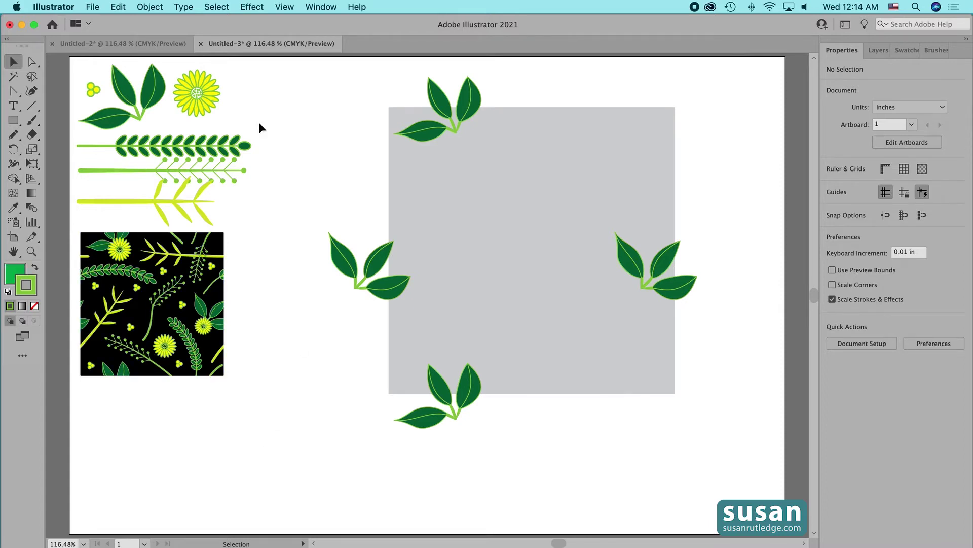
Place a copy of the large yellow flower over the stem base of the leaf cluster on the gray square's top edge
drag(196, 95, 460, 143)
click(319, 158)
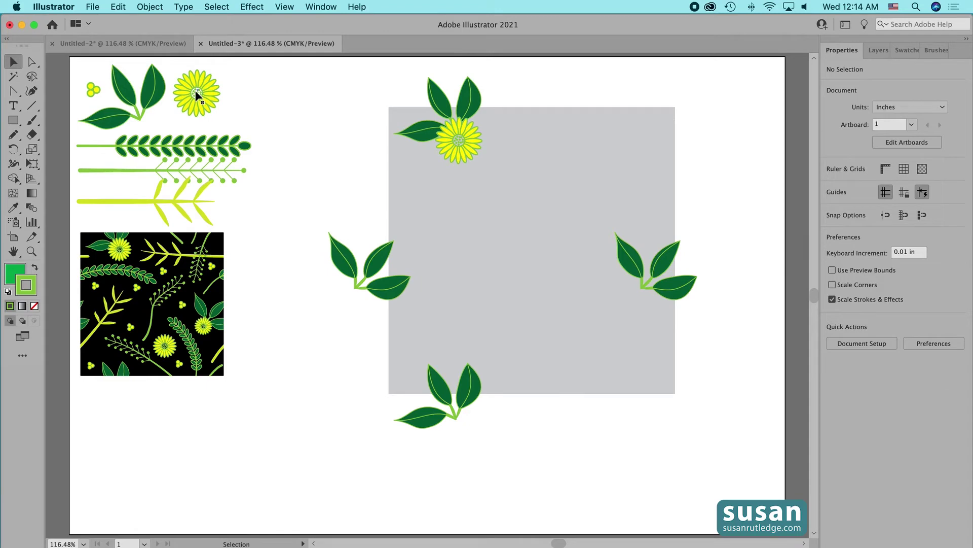
Make a spare flower copy scaled uniformly to 75%, and place a duplicate of it at the stem base of the right-edge leaf cluster
drag(197, 95, 294, 123)
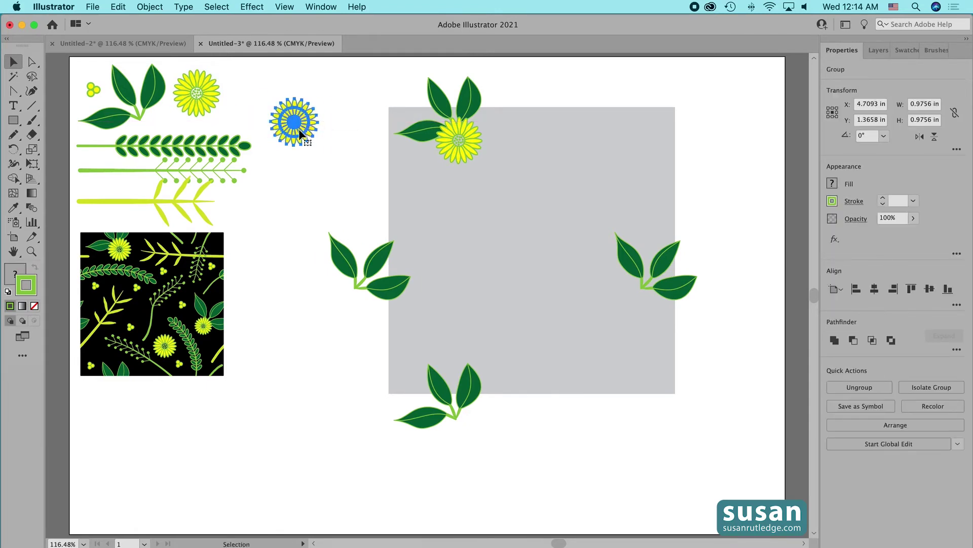
click(149, 7)
mouse_move(160, 23)
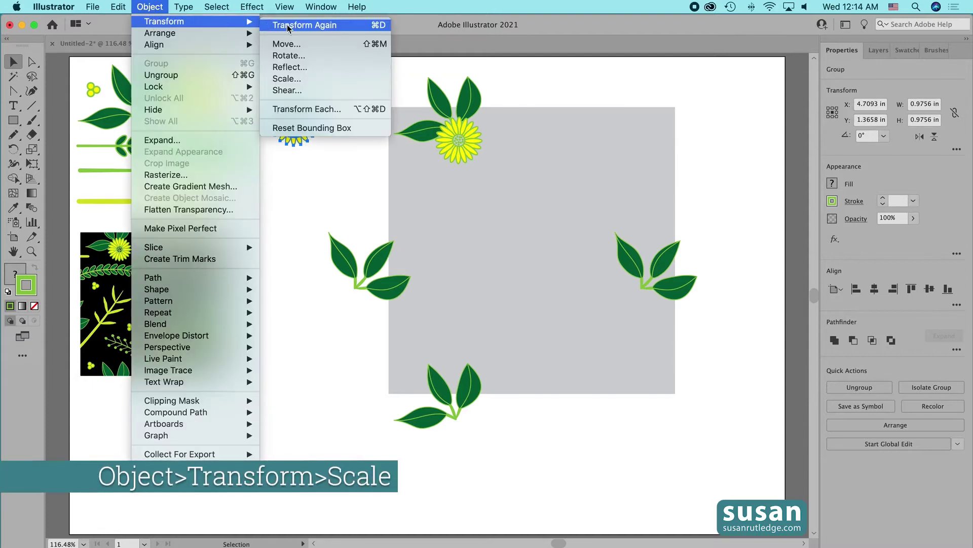
click(287, 78)
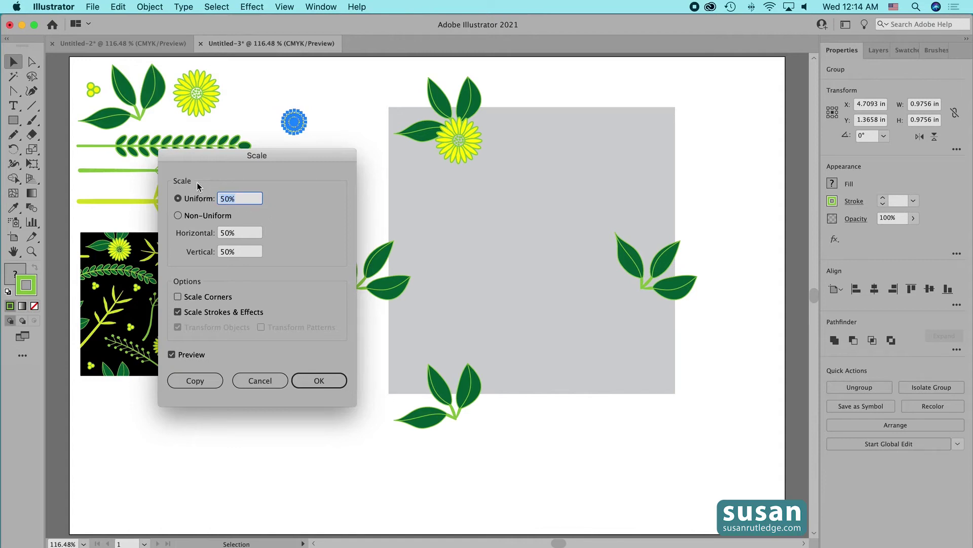
text(75)
click(318, 382)
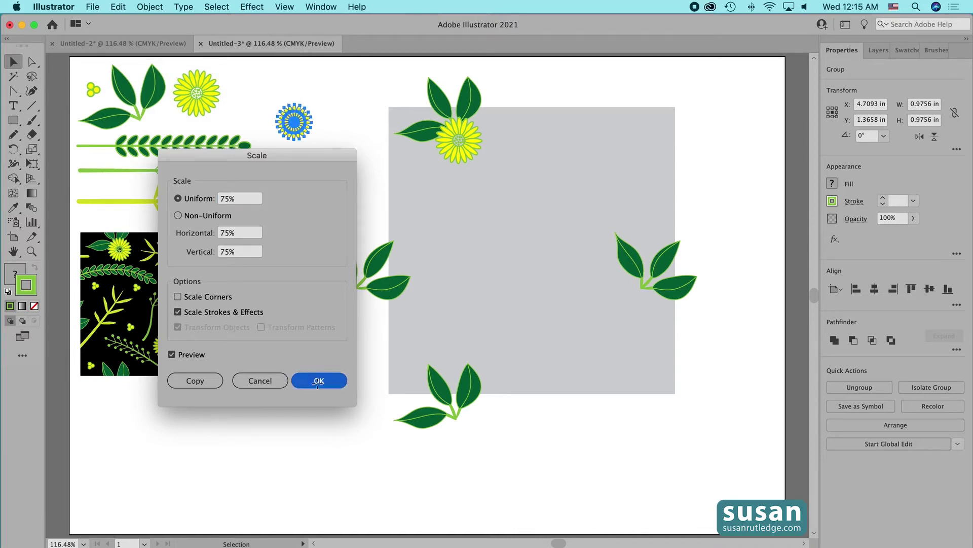
click(295, 214)
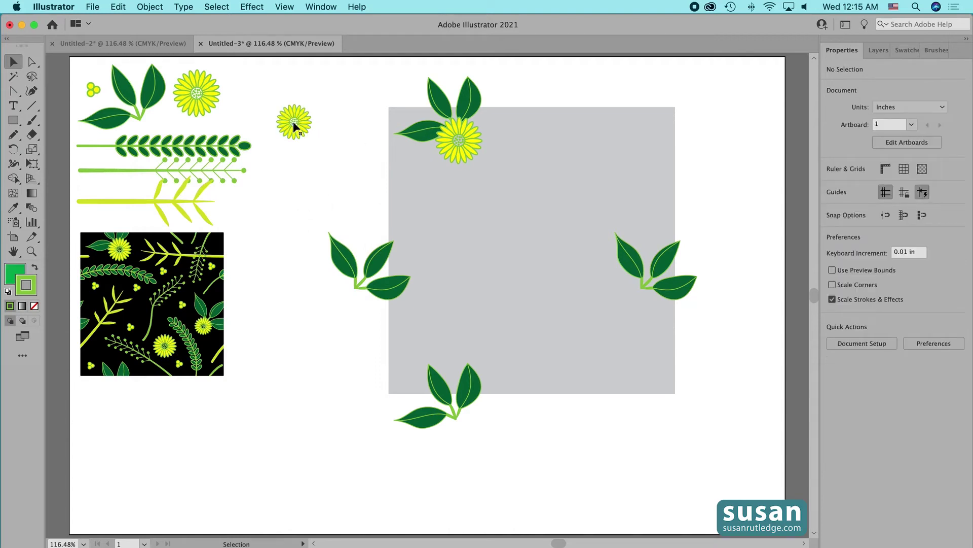
drag(294, 125, 639, 299)
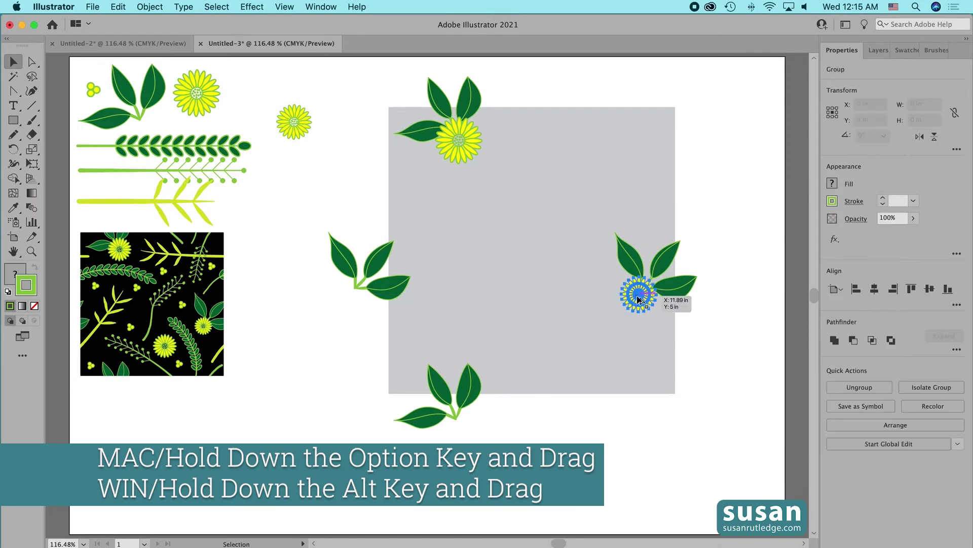
click(309, 215)
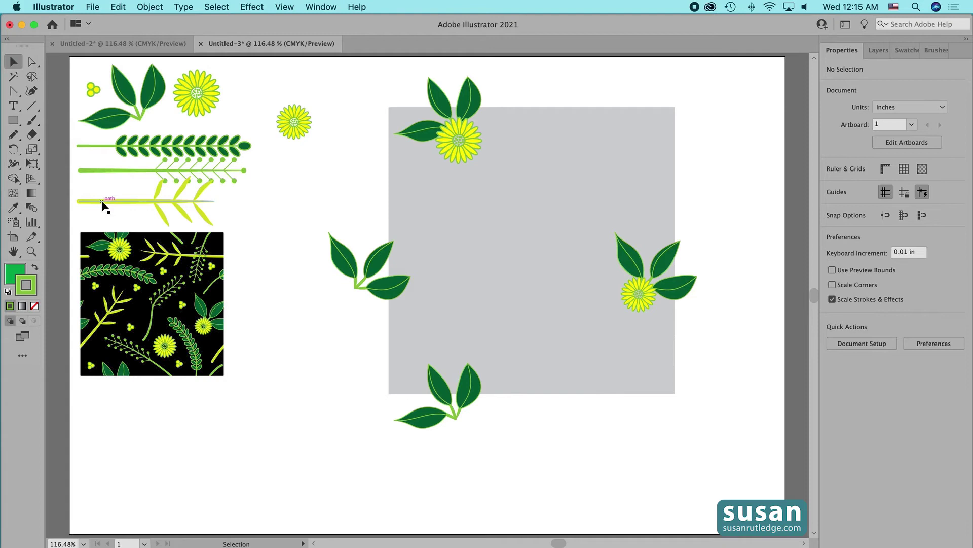
Paint two curved branches with the dark green leafy art brush, one crossing the square's left edge and one crossing its bottom edge
click(936, 50)
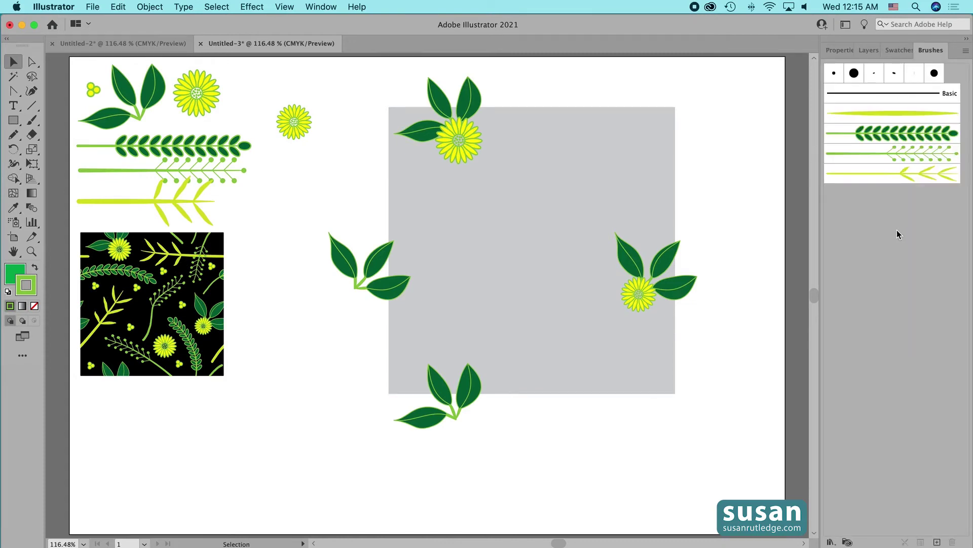
click(902, 136)
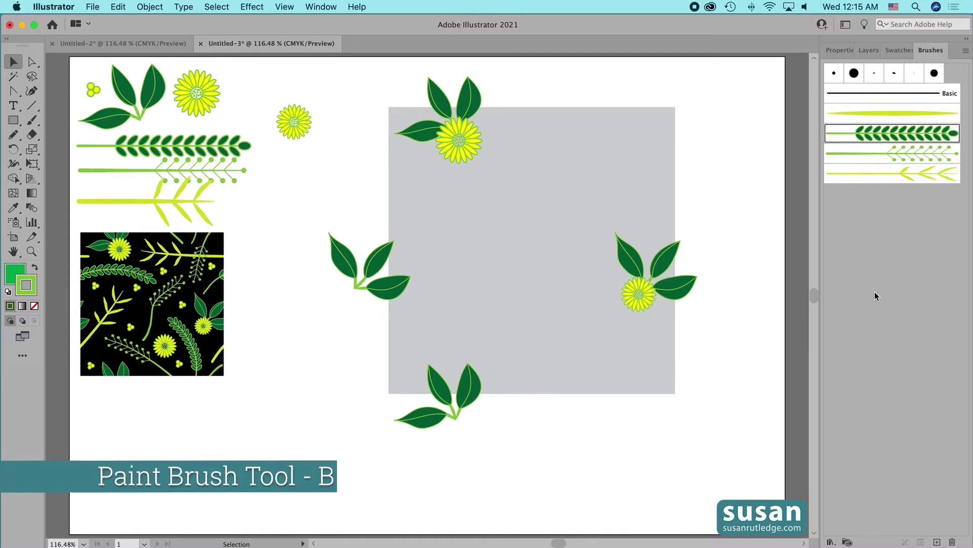
key(b)
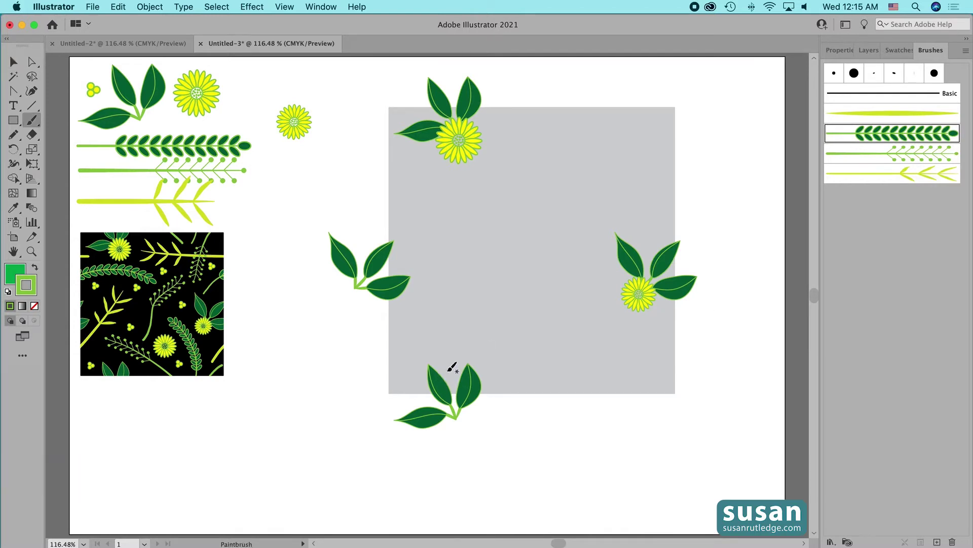
mouse_move(350, 214)
mouse_down()
mouse_move(392, 183)
mouse_move(526, 202)
mouse_up()
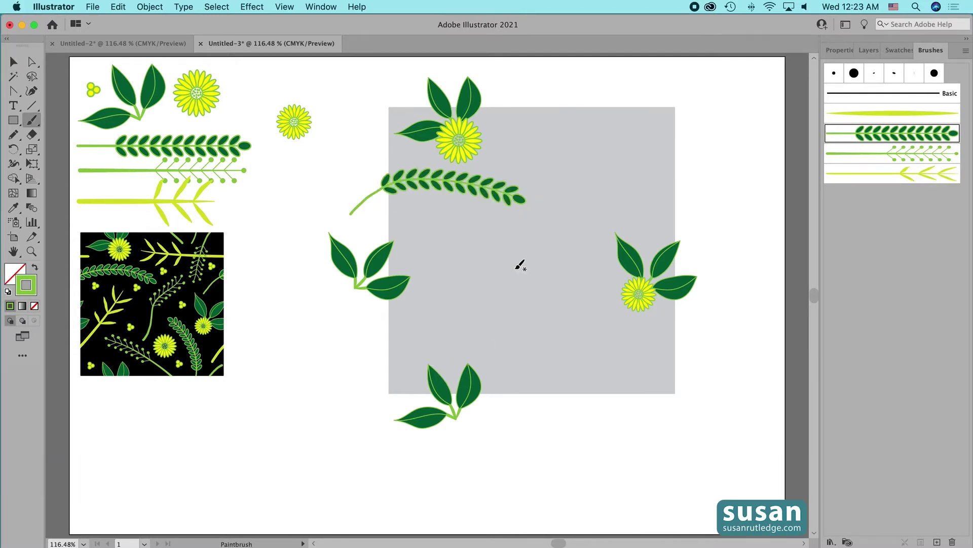
mouse_move(631, 412)
mouse_down()
mouse_move(581, 305)
mouse_move(530, 270)
mouse_up()
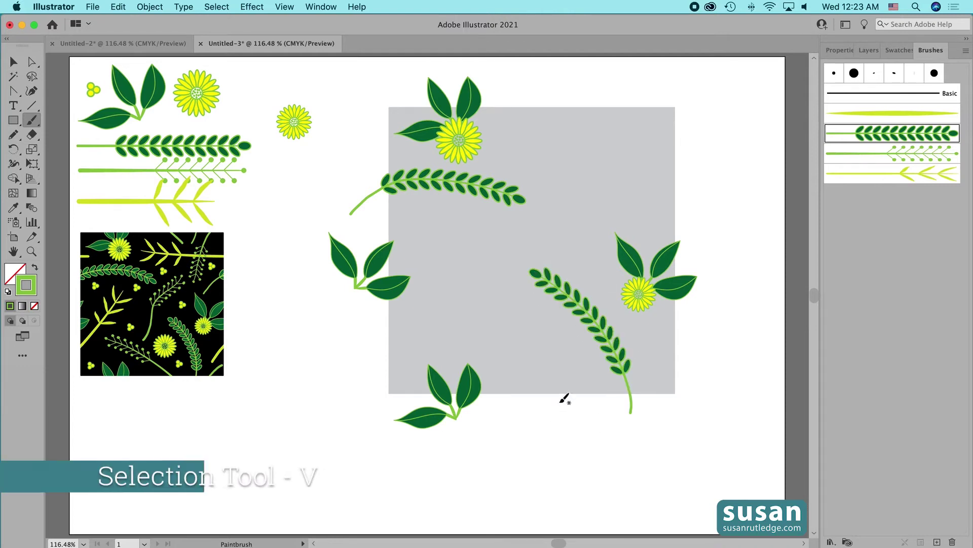
Copy the leafy branch on the bottom edge to the top edge with a Move of 0 in horizontal and -6 in vertical
key(v)
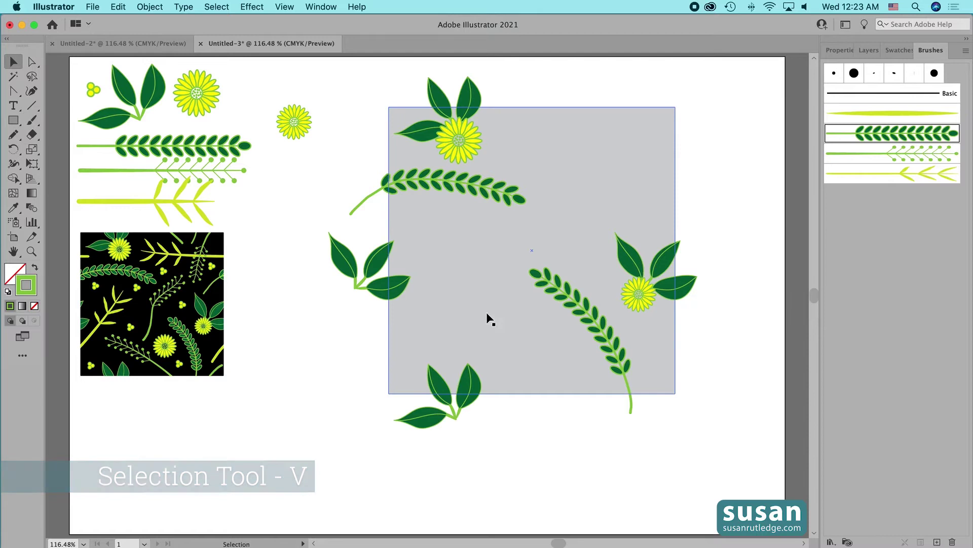
click(605, 336)
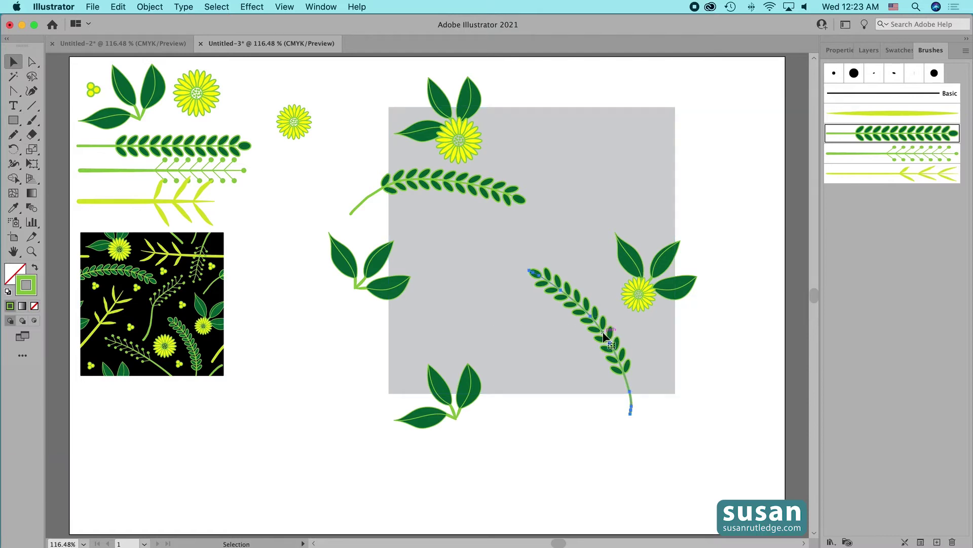
click(160, 7)
mouse_move(163, 22)
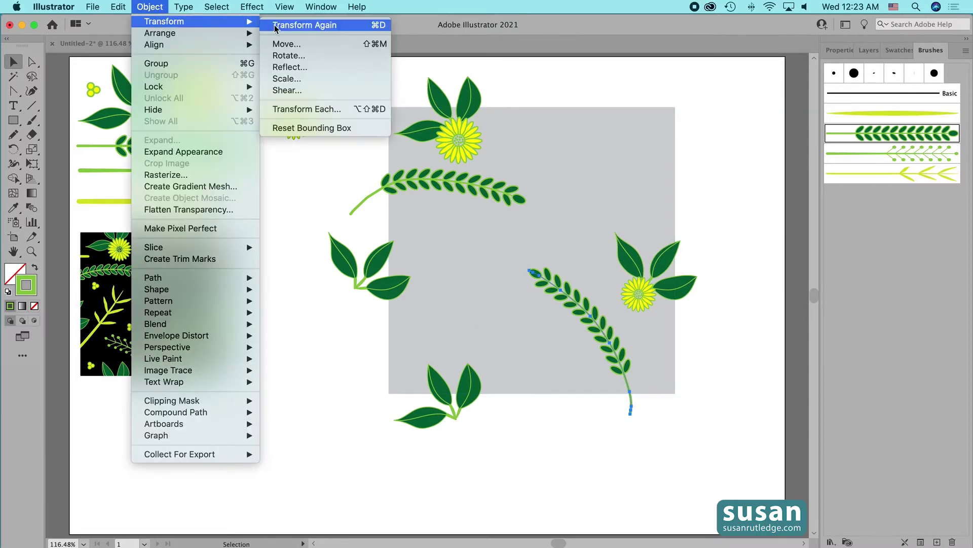
click(288, 44)
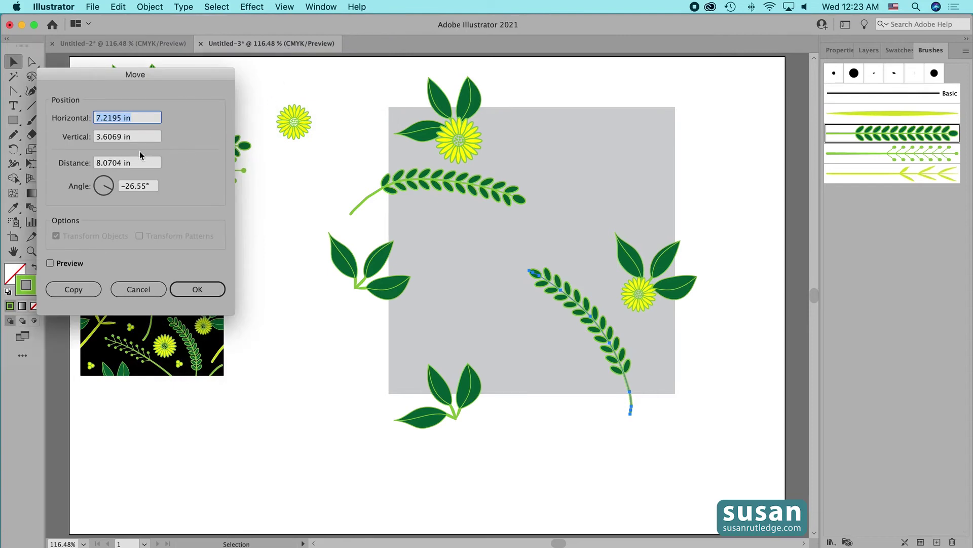
text(0)
key(Tab)
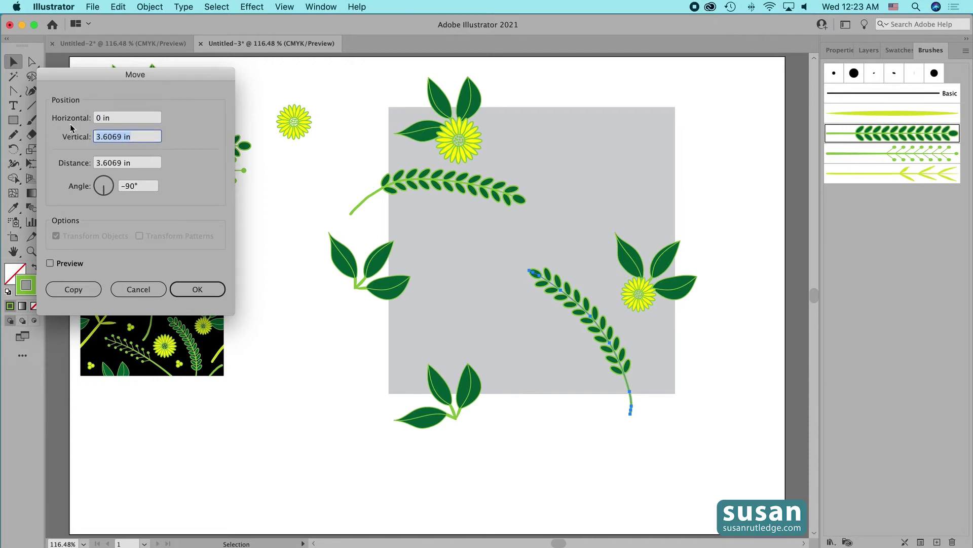
text(-6)
click(69, 292)
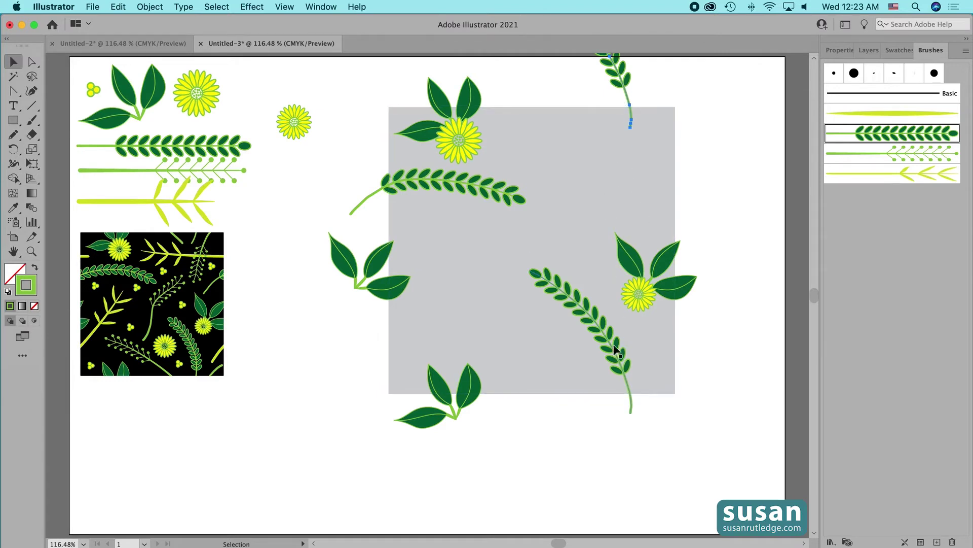
Copy the leafy branch on the left edge to the right edge with a Move of 6 in horizontal and 0 in vertical
click(479, 184)
click(150, 7)
mouse_move(156, 23)
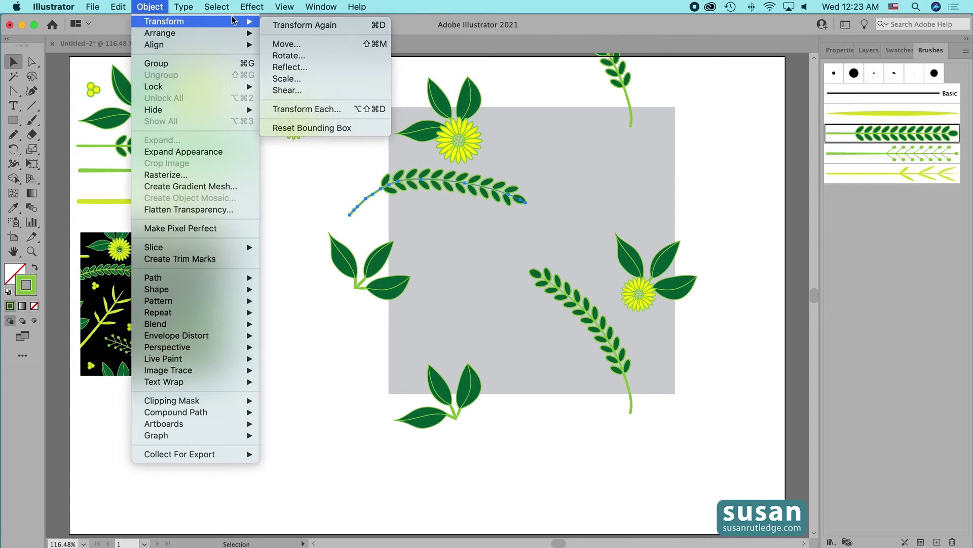
click(286, 44)
click(94, 117)
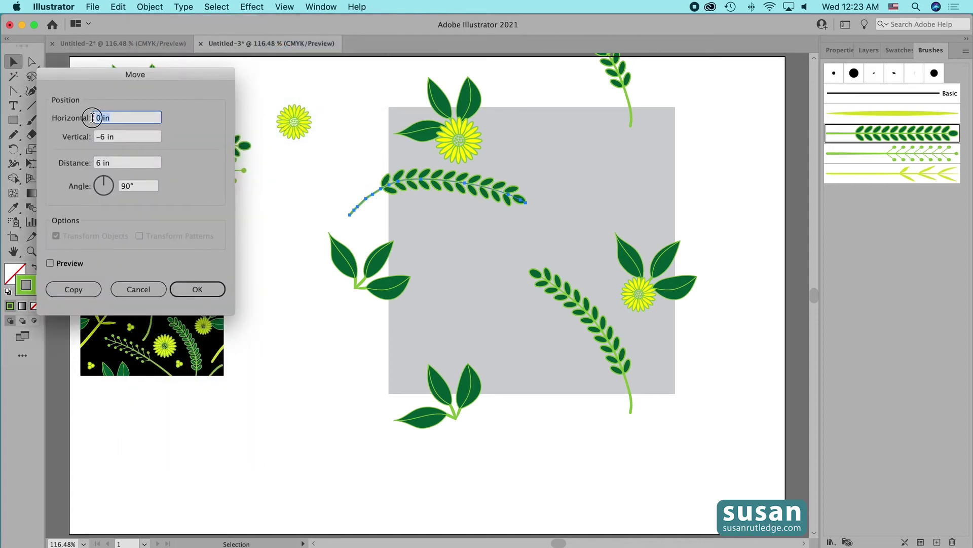
text(6)
key(Tab)
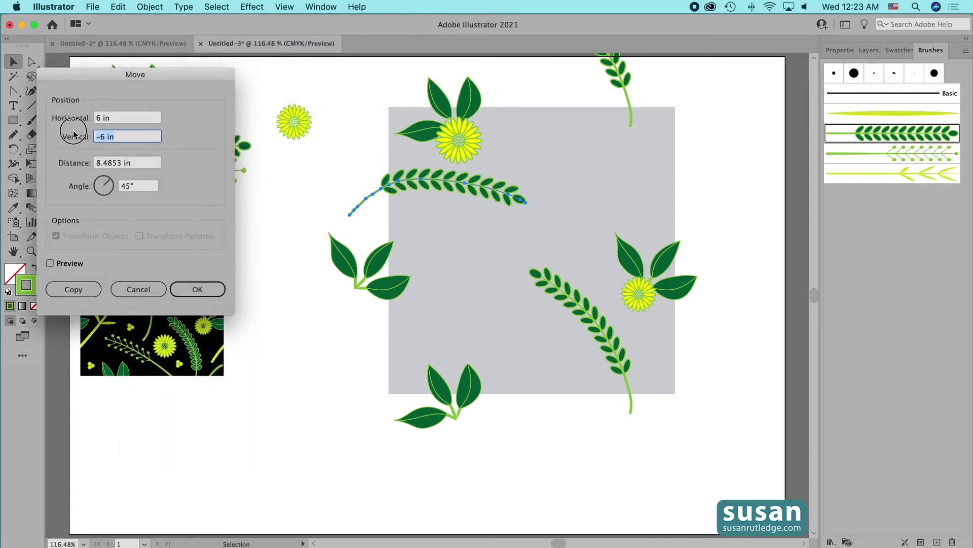
text(0)
click(75, 288)
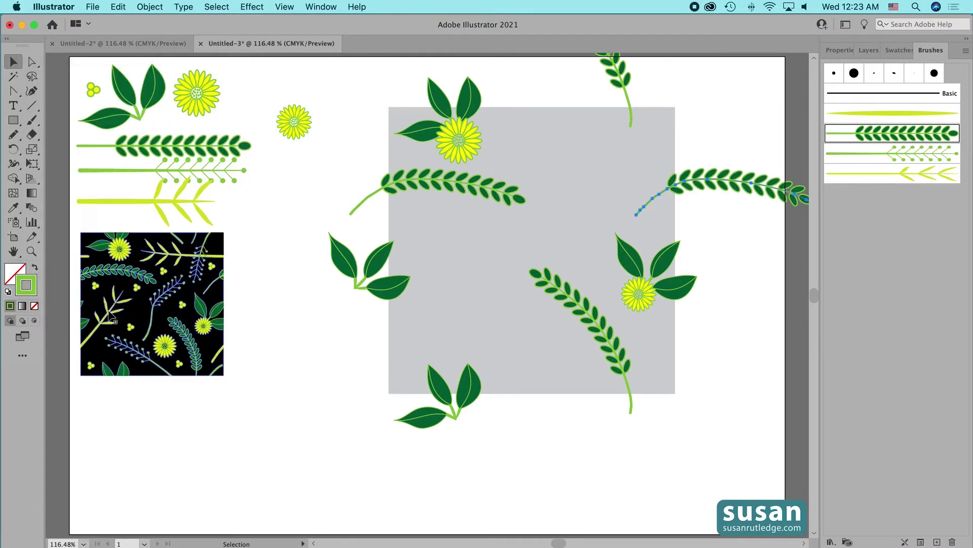
click(540, 488)
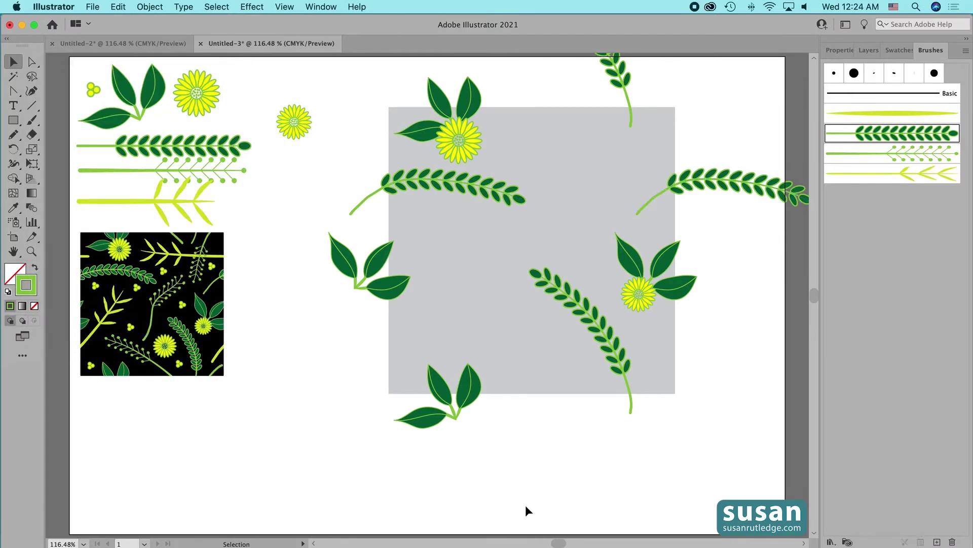
Paint two branches with the yellow-green twig art brush, one crossing the upper right edge and one rising diagonally across the lower left edge
click(918, 176)
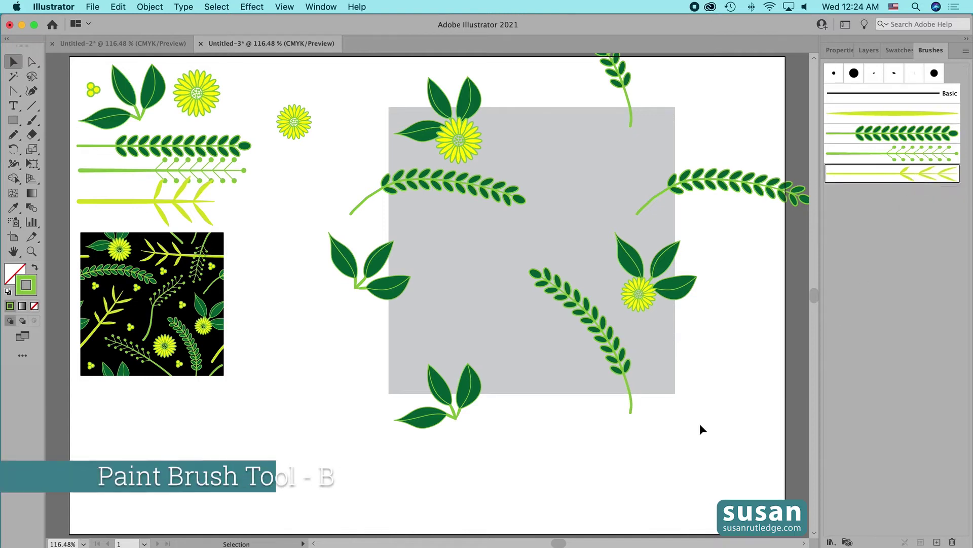
key(b)
mouse_move(726, 133)
mouse_down()
mouse_move(657, 145)
mouse_move(532, 142)
mouse_up()
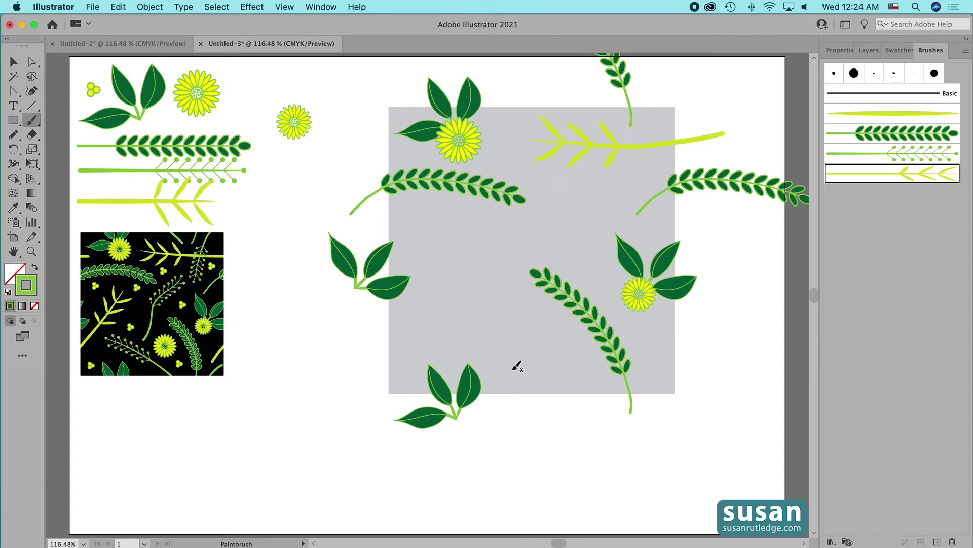
drag(367, 364, 510, 206)
Copy the yellow-green twig on the square's lower left edge to the right edge with a Move of 6 in horizontal and 0 in vertical
key(v)
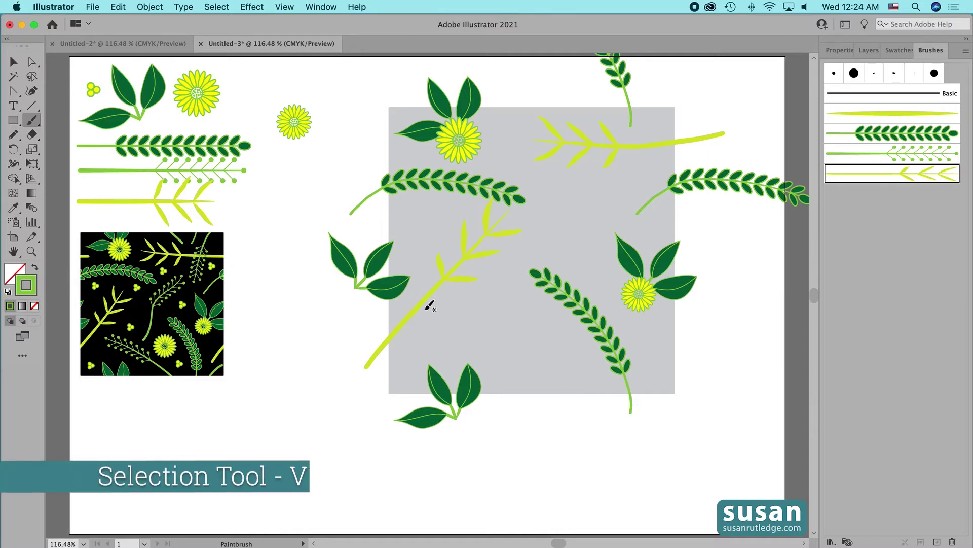
click(428, 312)
click(406, 323)
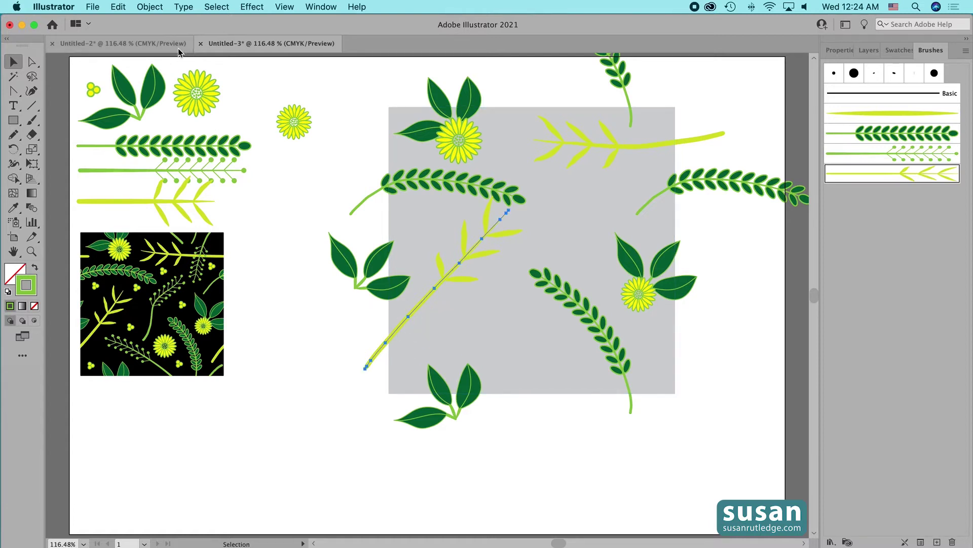
click(150, 7)
mouse_move(243, 21)
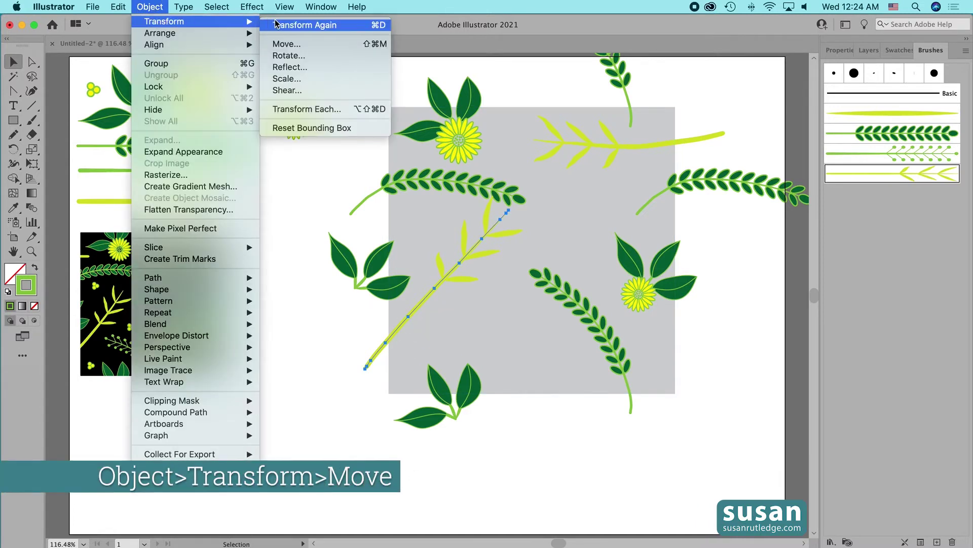
click(295, 45)
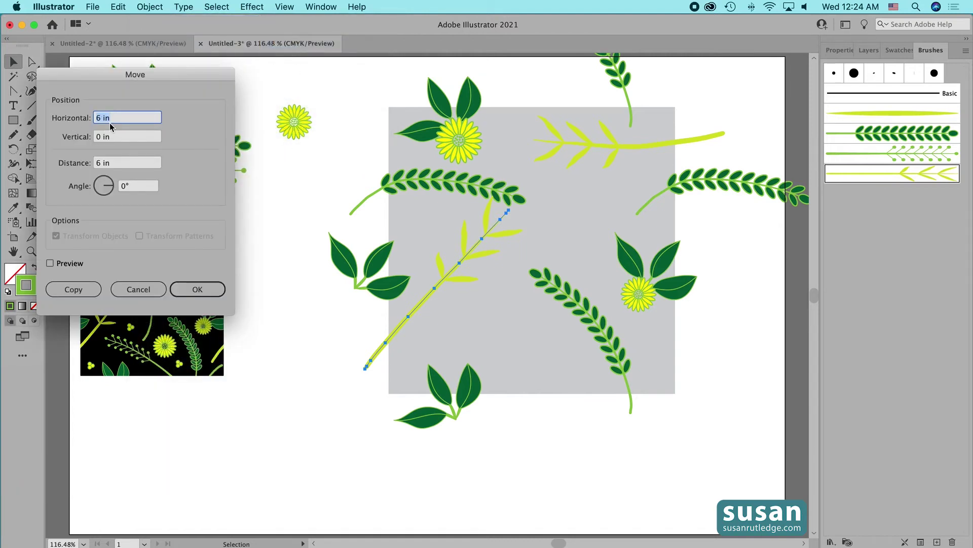
click(73, 288)
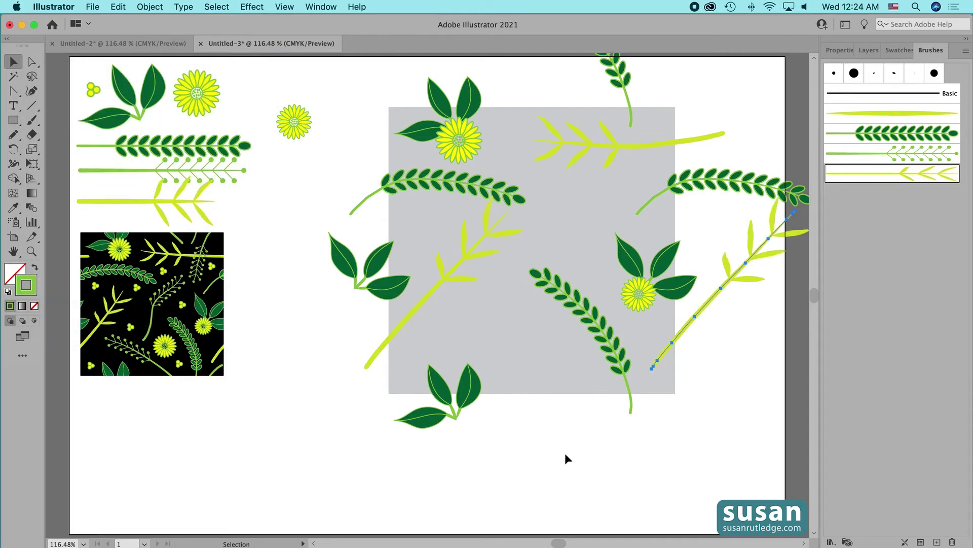
Copy the upper right twig to the left edge with a Move of -6 in horizontal and 0 in vertical, and shift both slightly down and left
click(698, 141)
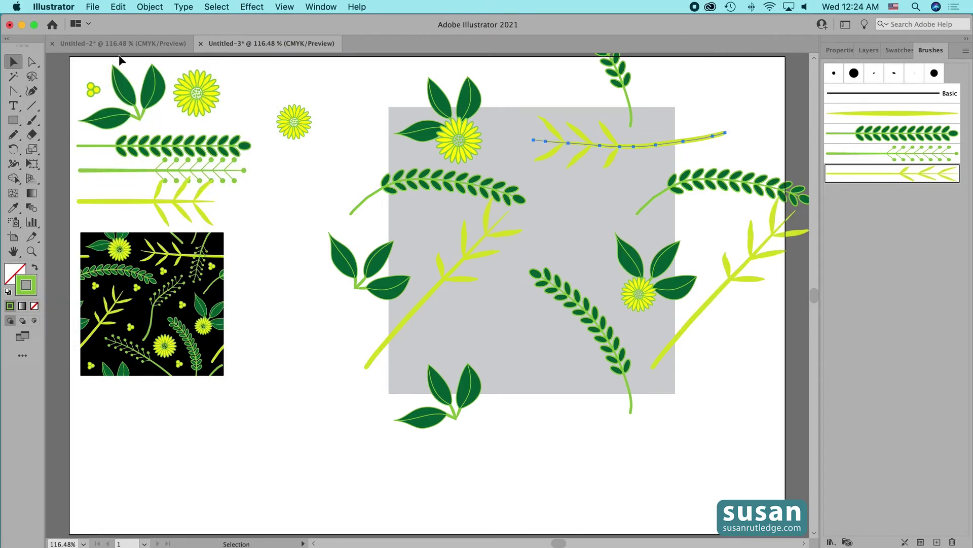
click(150, 6)
mouse_move(168, 21)
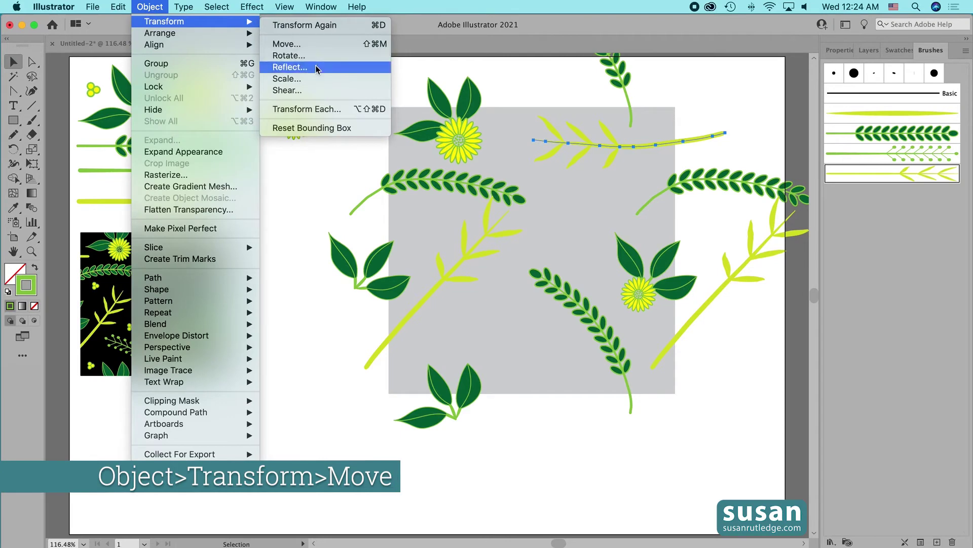
click(309, 46)
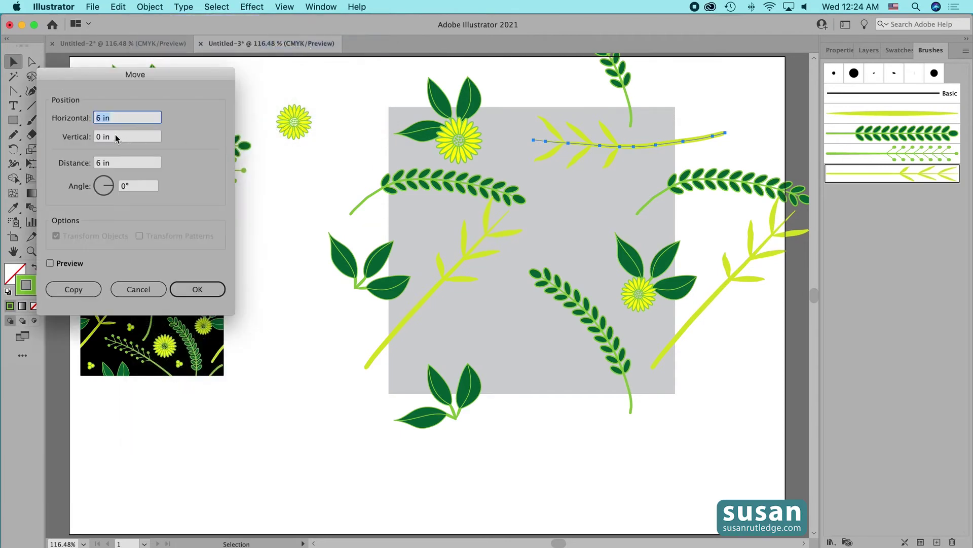
text(-6)
click(74, 289)
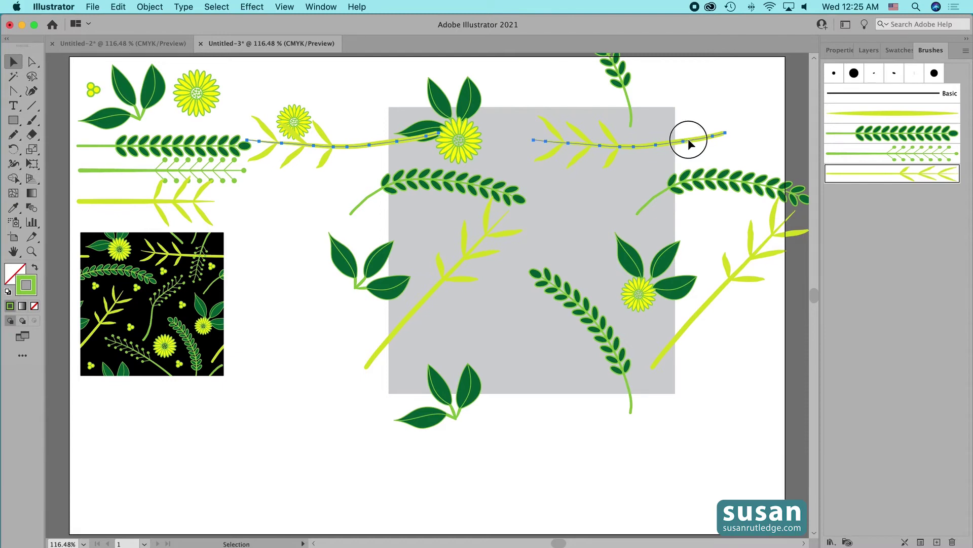
drag(688, 139, 667, 154)
click(735, 111)
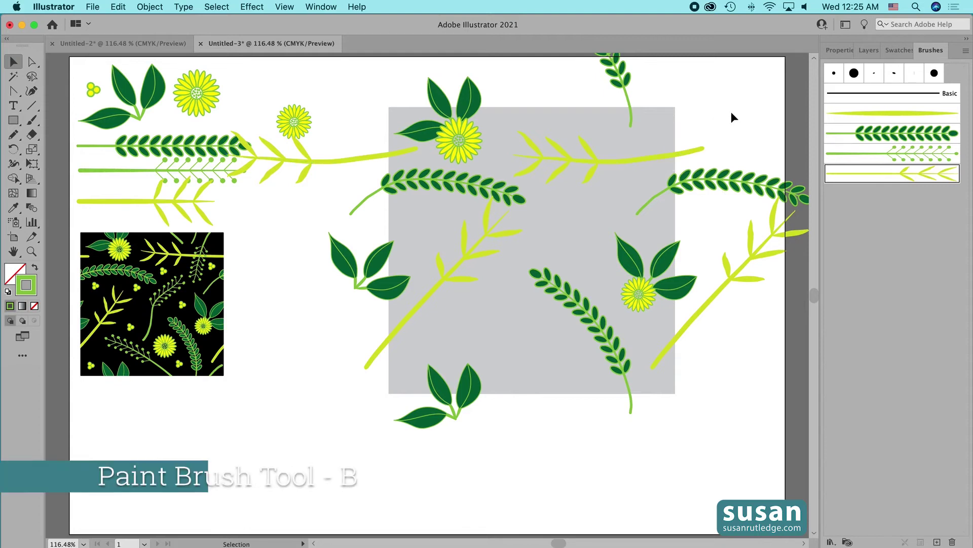
Paint three sprigs with the green berry-tipped Art Brush 2: one crossing the top edge, one in the square's middle, one crossing the bottom edge
key(b)
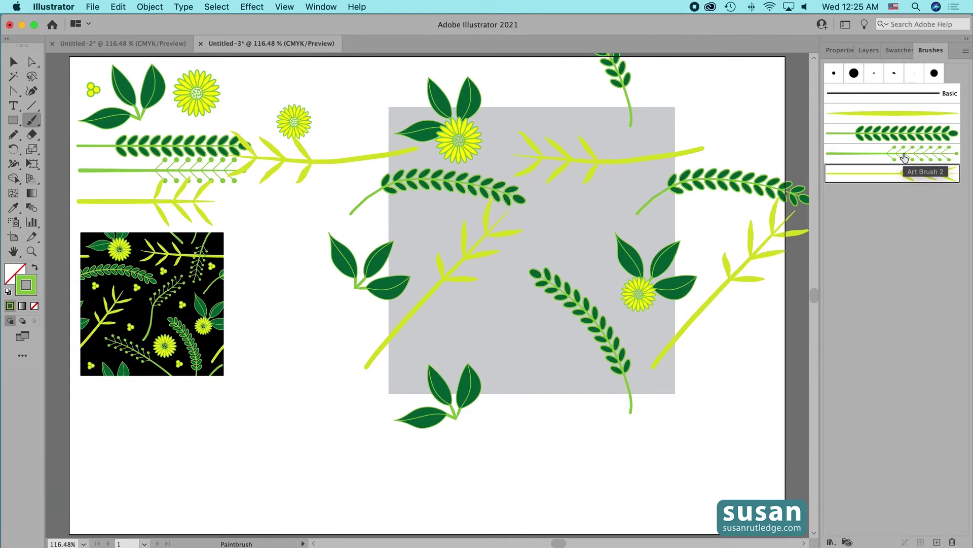
click(905, 158)
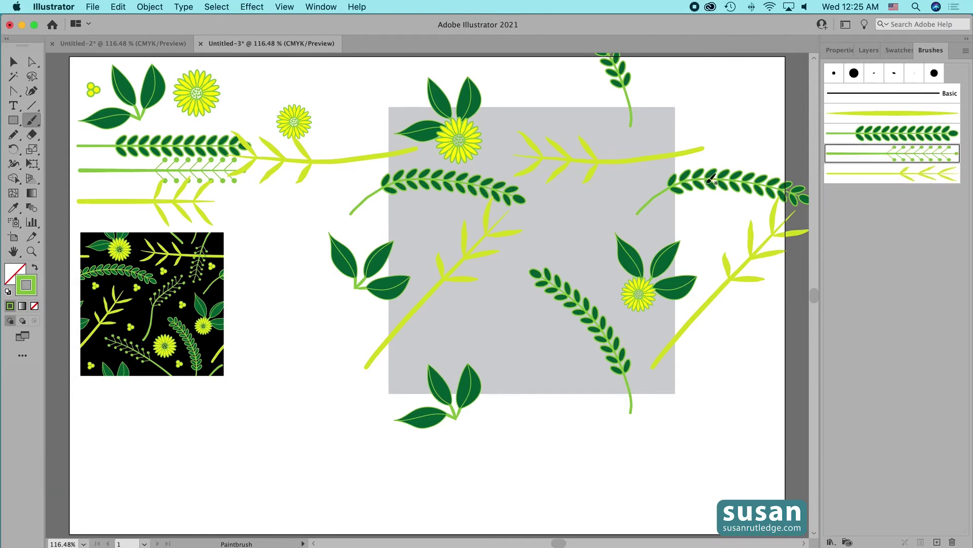
super+click(578, 180)
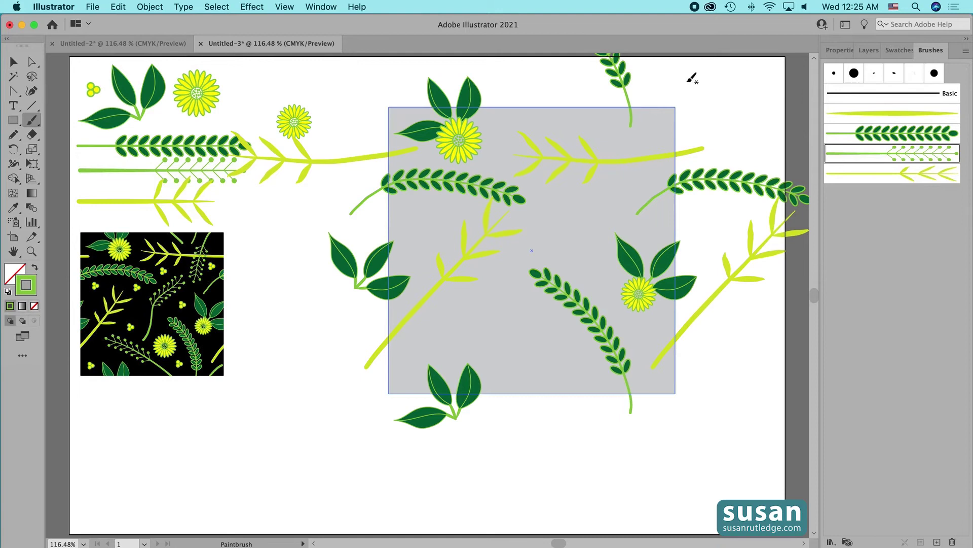
mouse_move(660, 77)
mouse_down()
mouse_move(628, 143)
mouse_move(613, 213)
mouse_up()
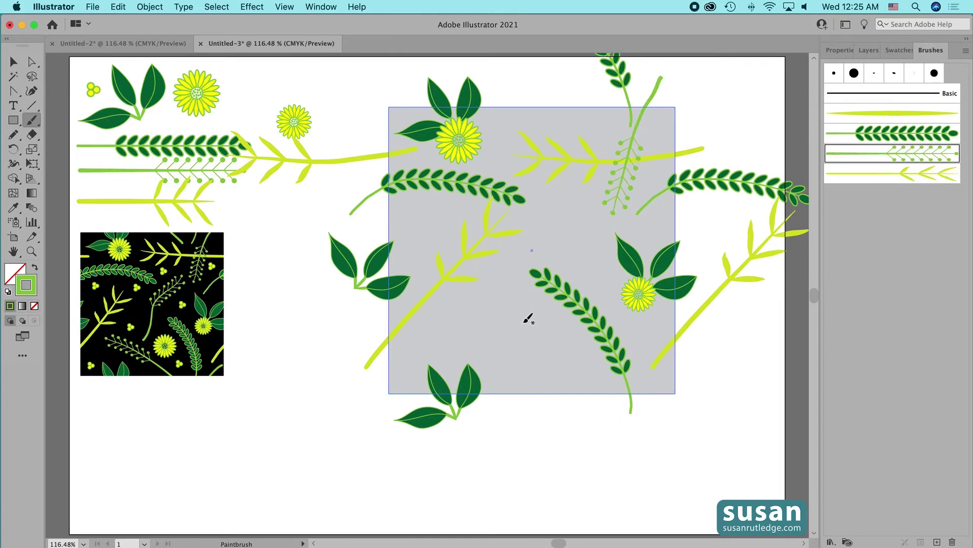
mouse_move(490, 314)
mouse_down()
mouse_move(526, 249)
mouse_move(576, 191)
mouse_up()
super+click(607, 396)
mouse_move(583, 406)
mouse_down()
mouse_move(555, 376)
mouse_move(444, 320)
mouse_up()
Shift the berry-tipped sprig on the top edge about 0.13 in down and copy it to the bottom edge, moved 0 in horizontally and 6 in vertically
key(v)
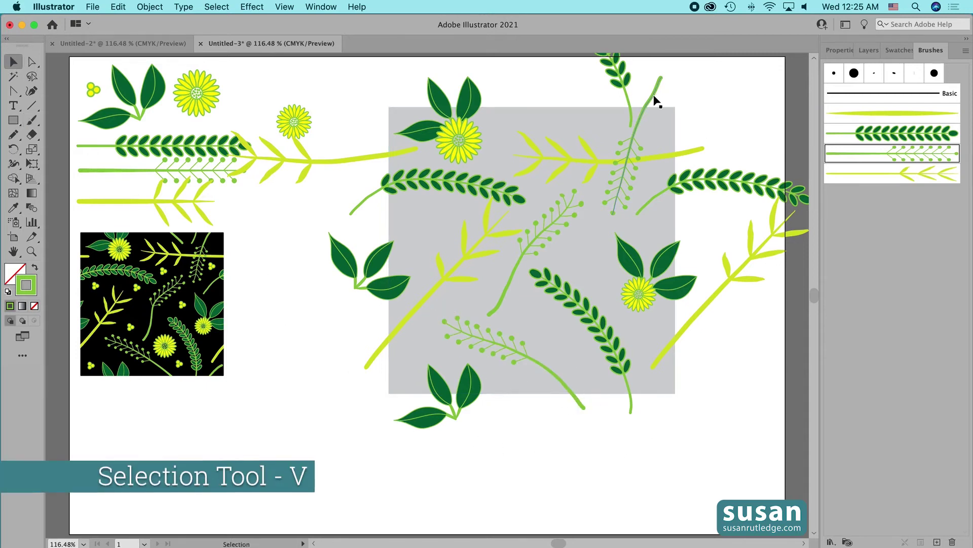
drag(652, 96, 653, 102)
click(149, 6)
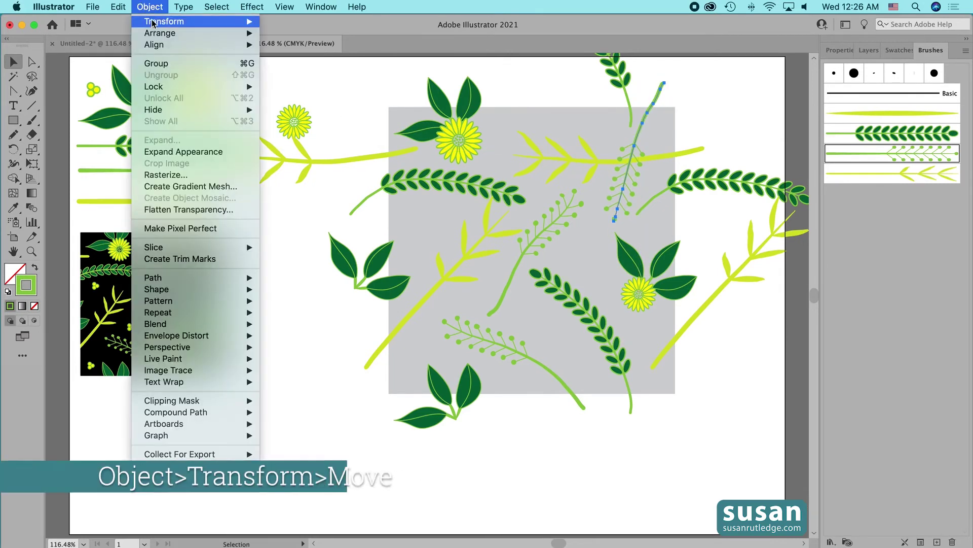
mouse_move(167, 21)
click(299, 44)
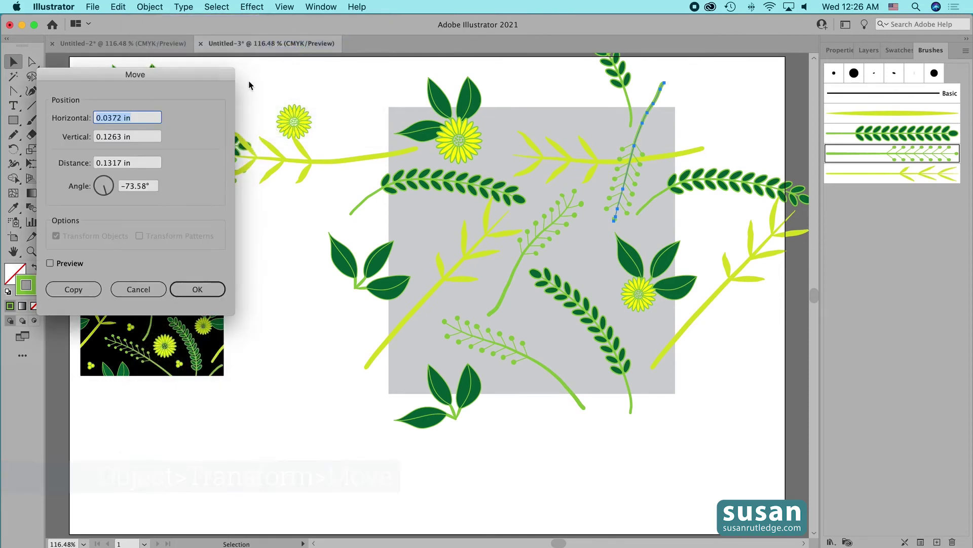
text(0)
key(Tab)
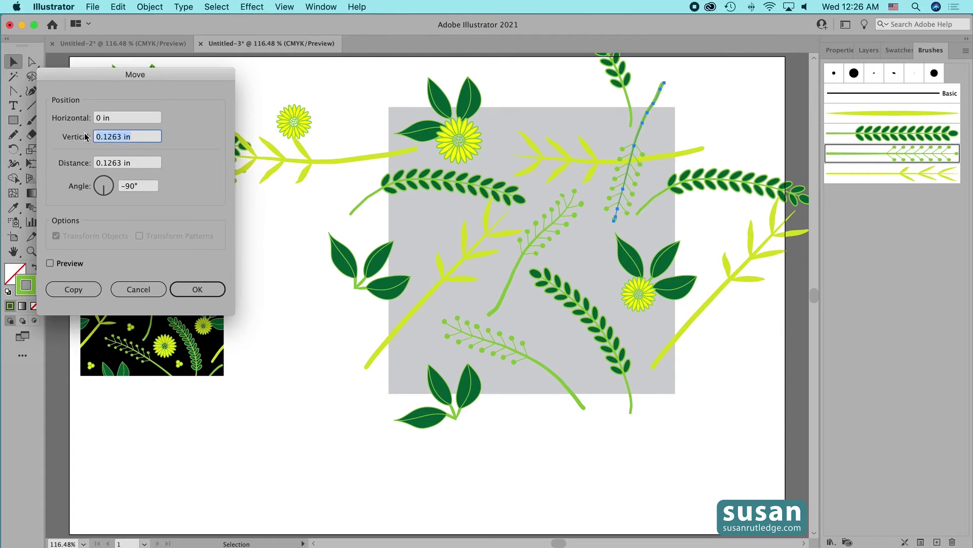
text(6)
click(76, 289)
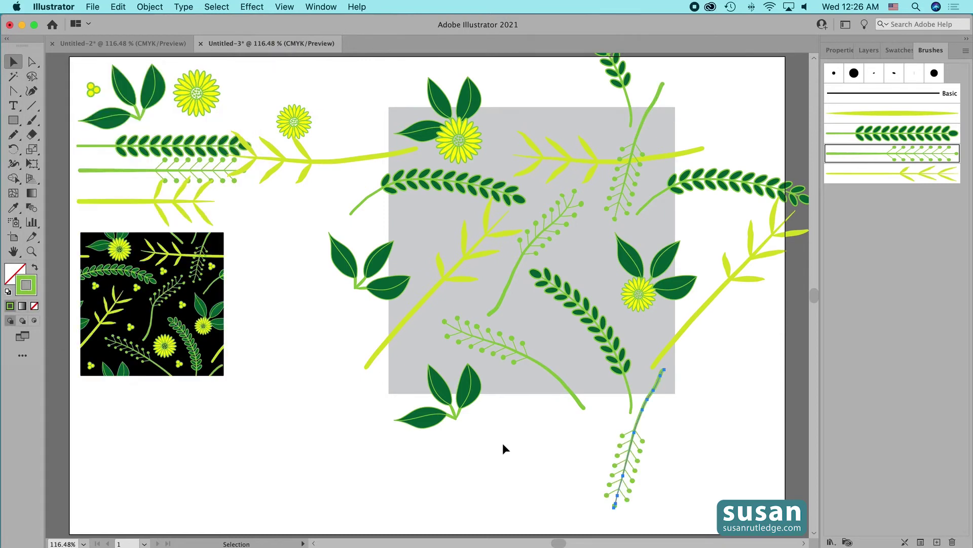
Copy the berry-tipped sprig on the bottom edge to the top edge with a Move of 0 in horizontal and -6 in vertical
click(581, 405)
click(148, 7)
mouse_move(168, 21)
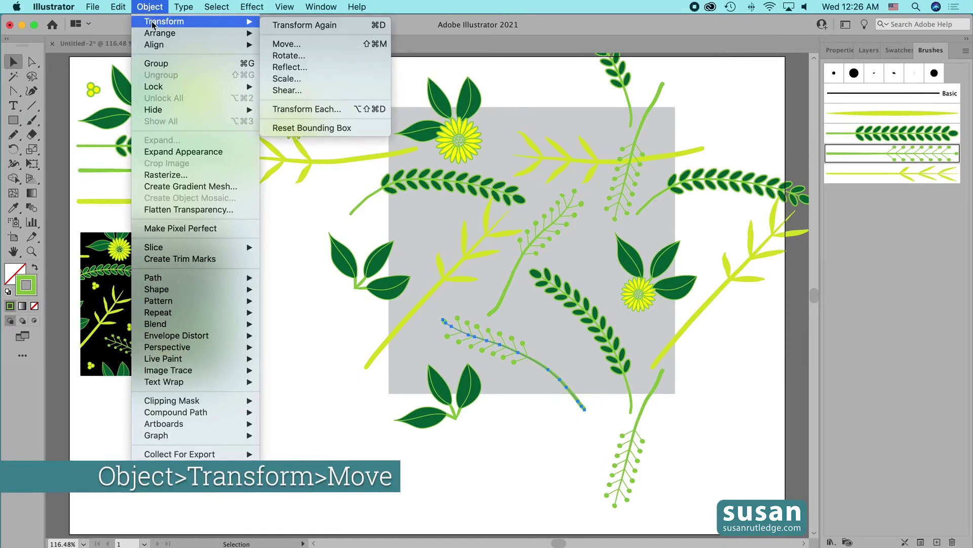
click(287, 44)
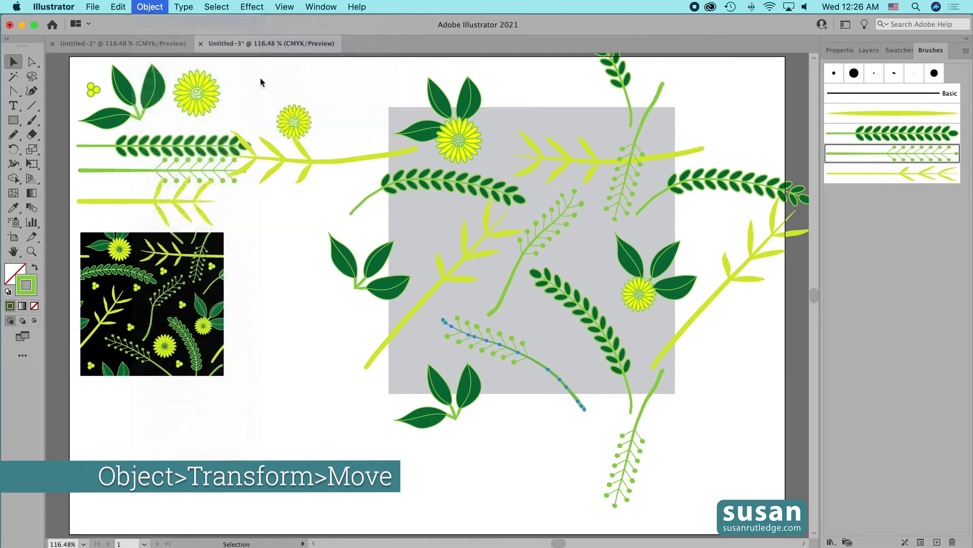
click(109, 137)
text(-6)
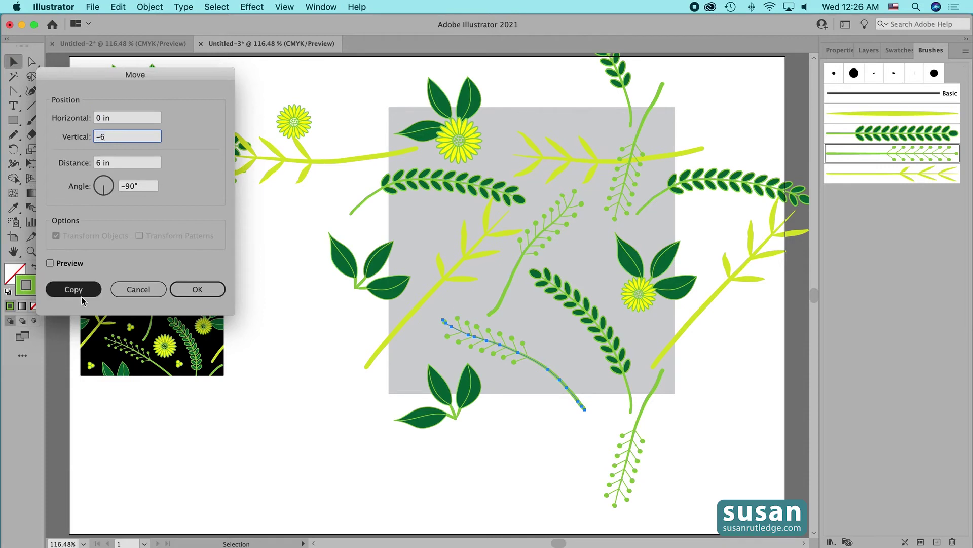
click(73, 289)
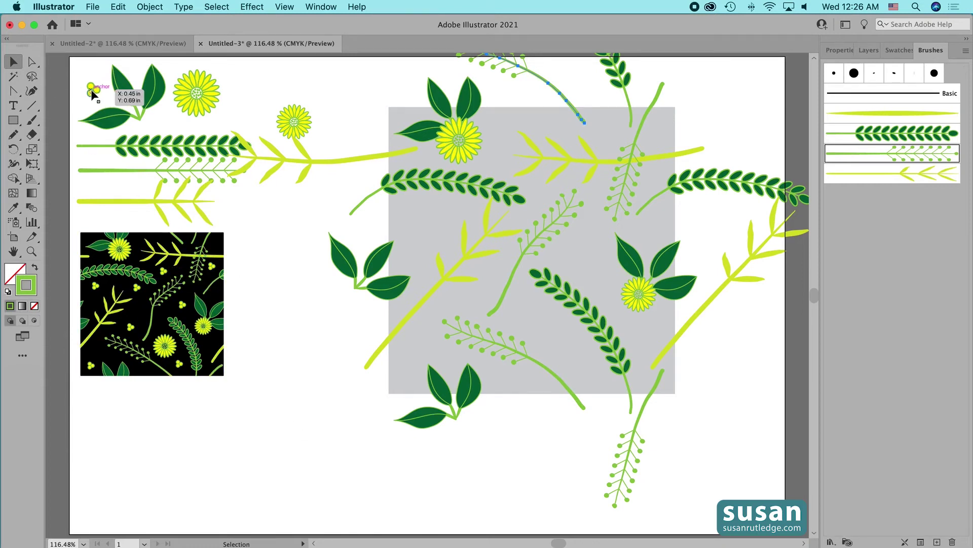
Scatter ten copies of the yellow three-berry cluster in the gaps inside the background square
drag(93, 91, 583, 245)
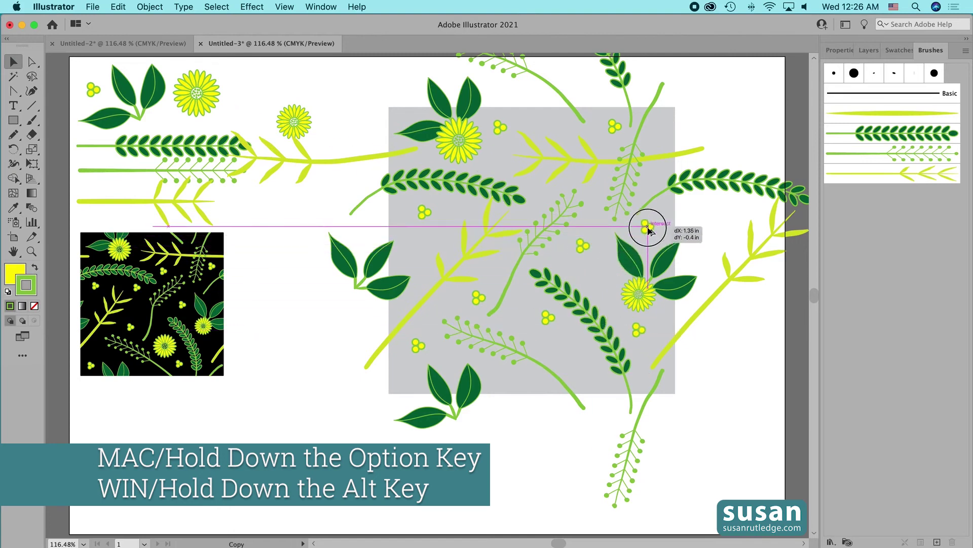
drag(652, 228, 401, 262)
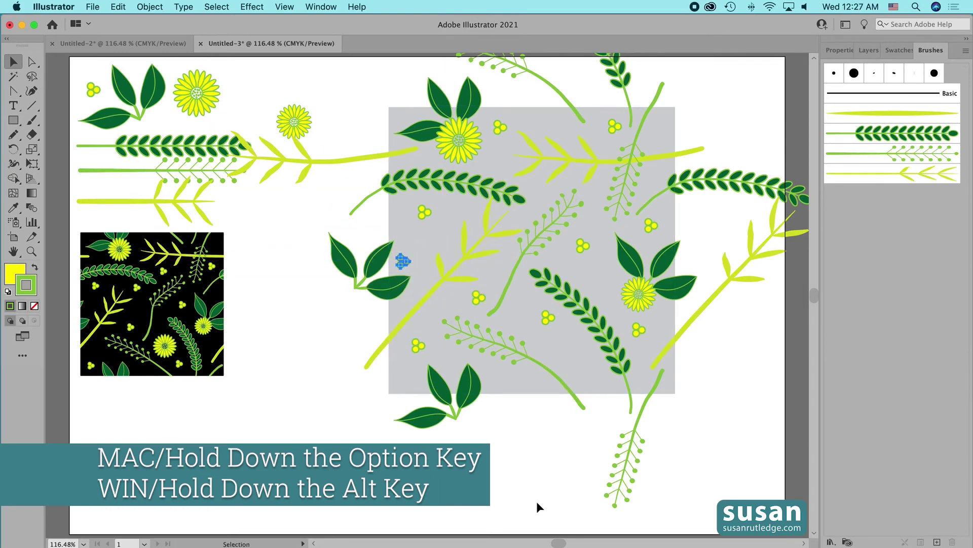
click(494, 483)
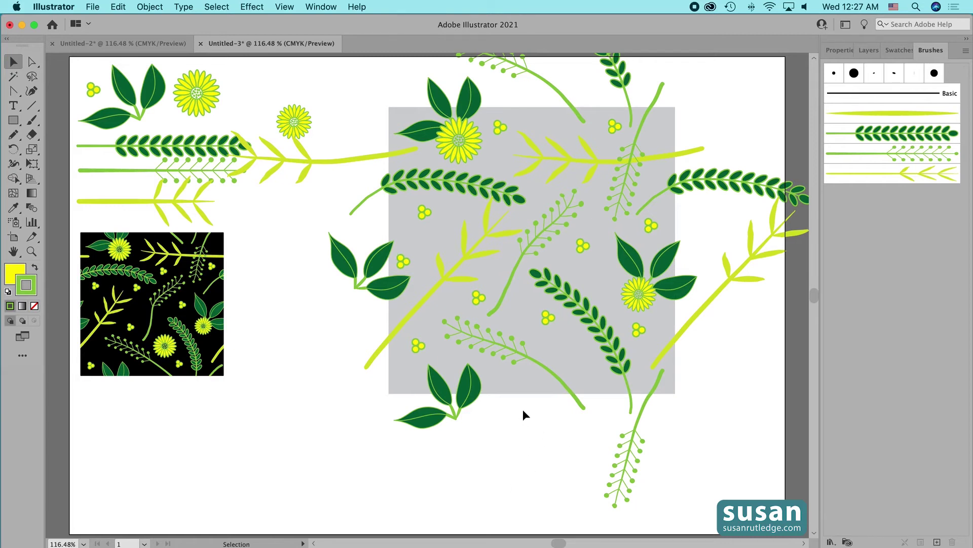
Change the background square's fill to the black swatch
click(512, 386)
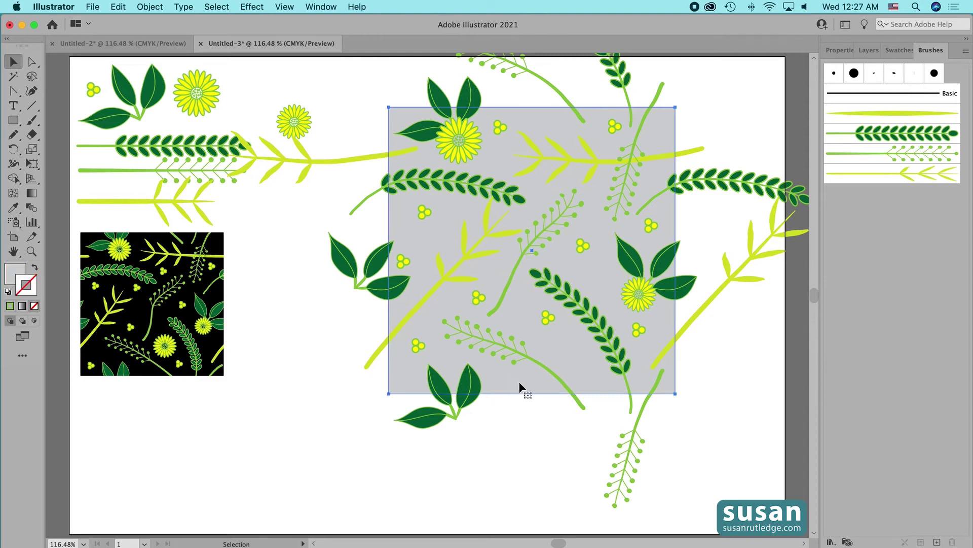
click(839, 50)
click(832, 183)
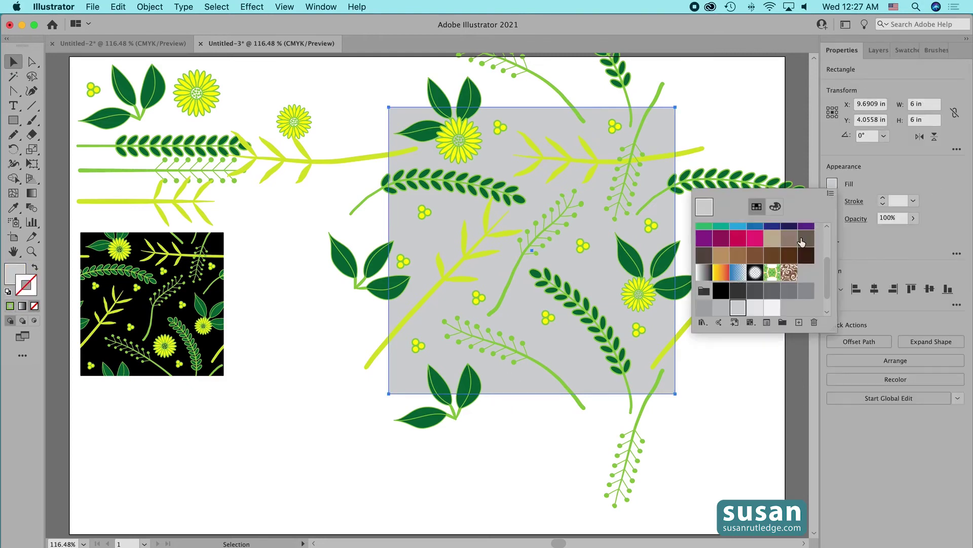
drag(828, 277, 830, 218)
click(755, 230)
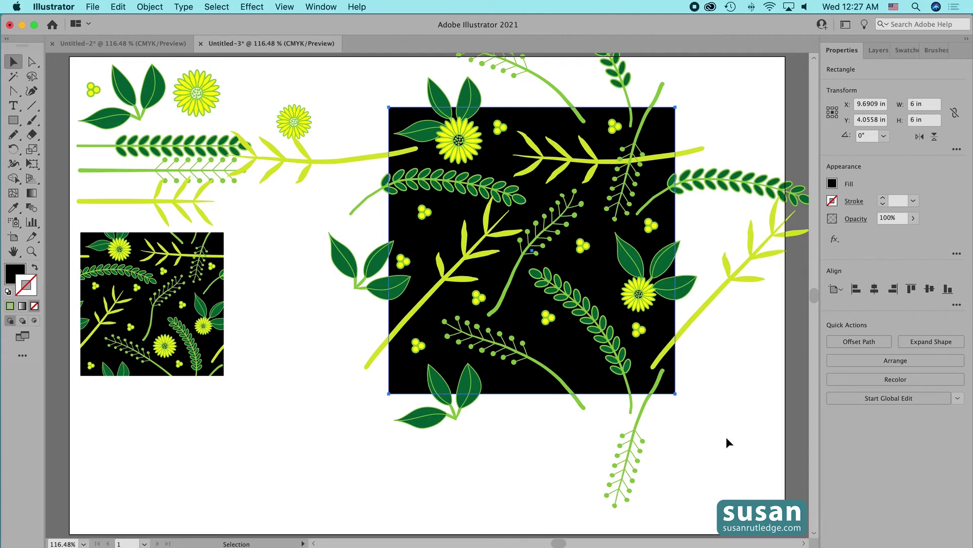
Shift the left and right edge twigs together slightly down and left, and adjust the nearby berry cluster and the upper flower to even the spacing
click(367, 365)
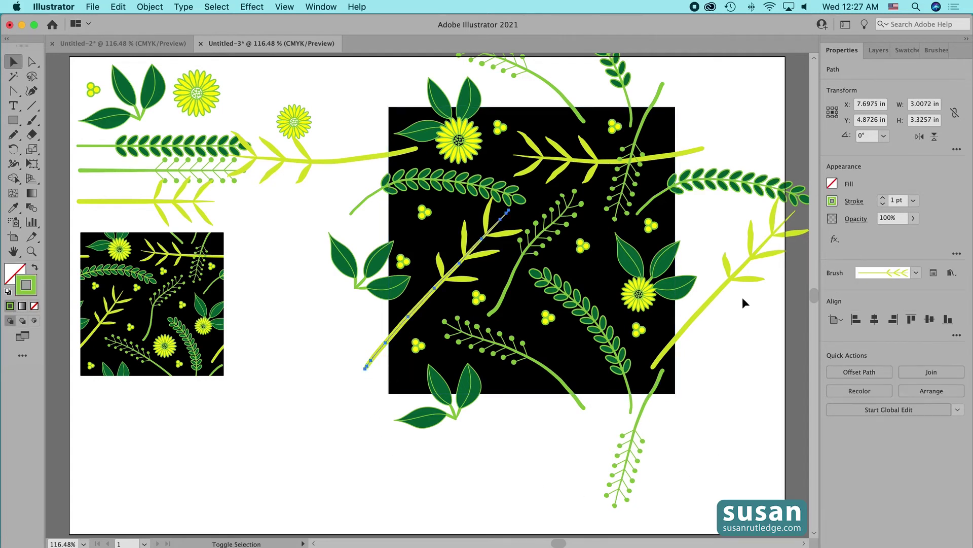
shift+click(711, 298)
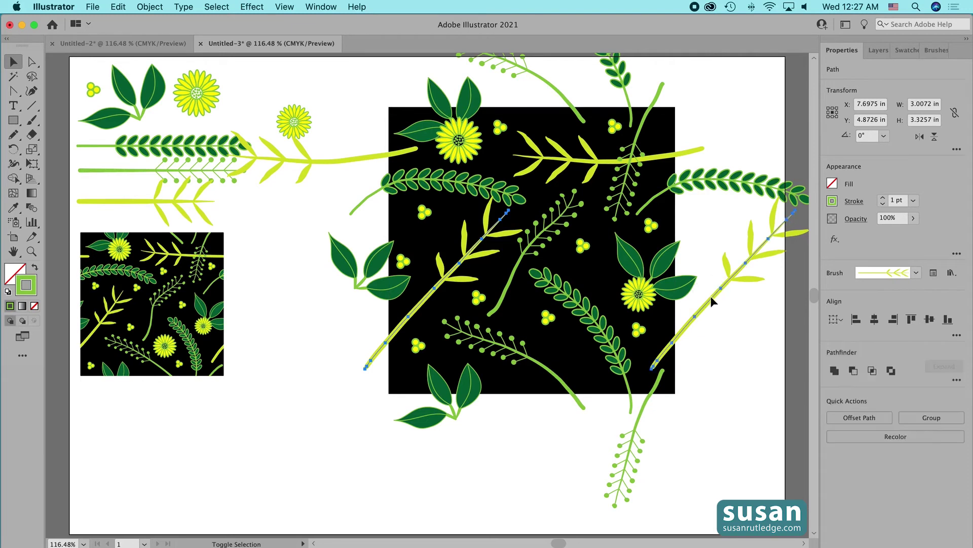
drag(710, 298, 698, 308)
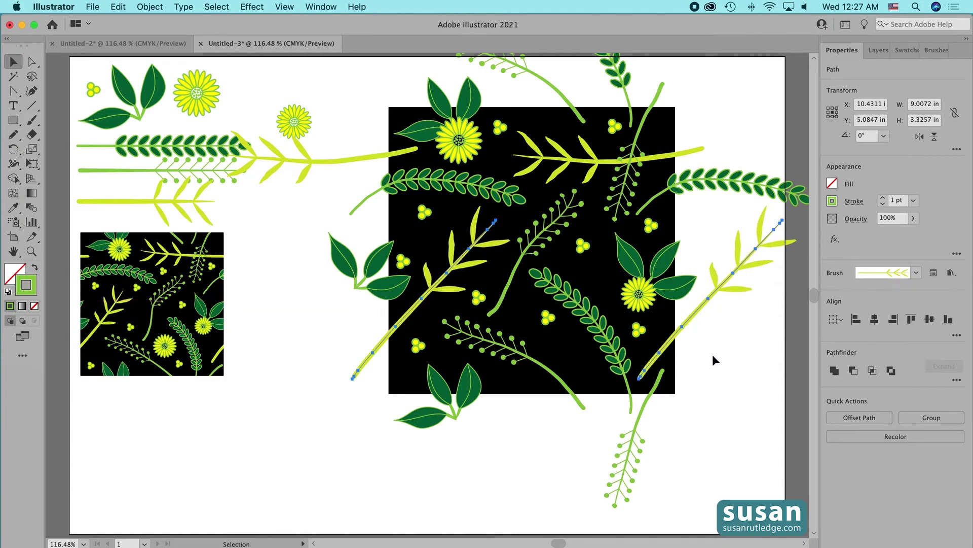
click(403, 261)
drag(403, 261, 413, 246)
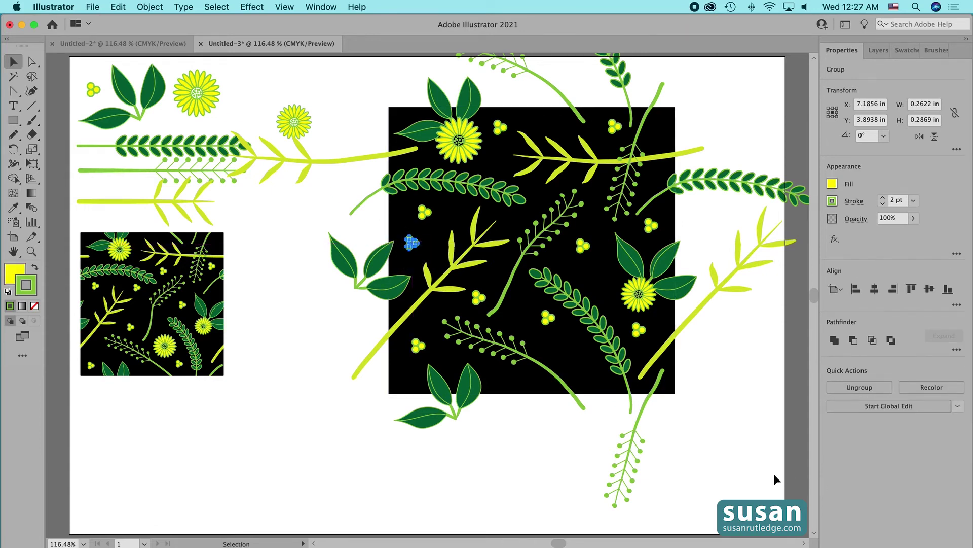
drag(462, 144, 465, 144)
click(737, 107)
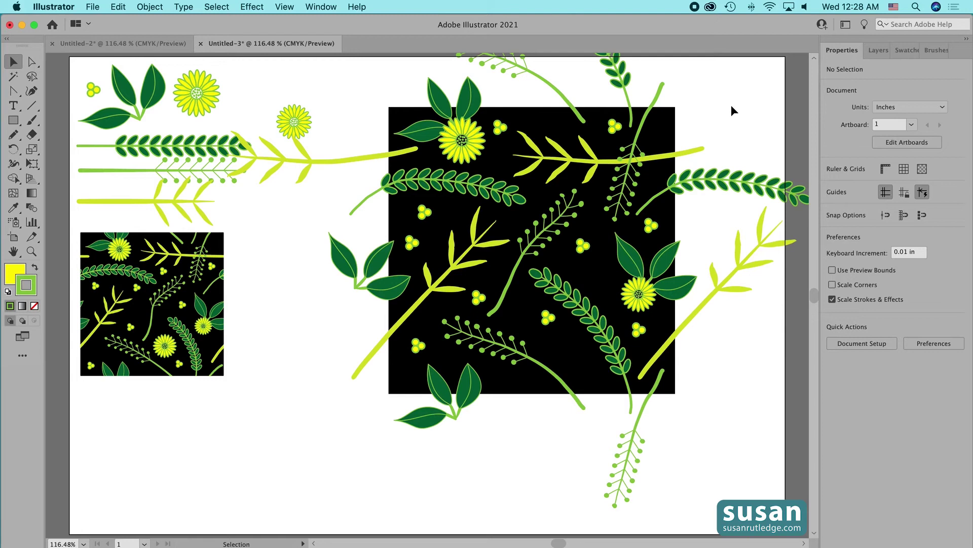
Lock the black background square so only the motifs can be selected
click(875, 50)
click(509, 388)
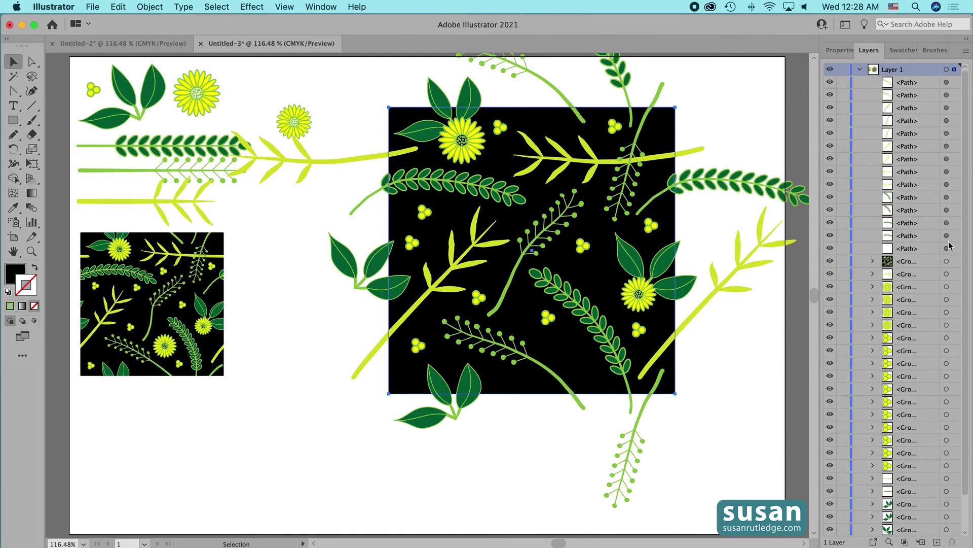
drag(966, 374, 966, 382)
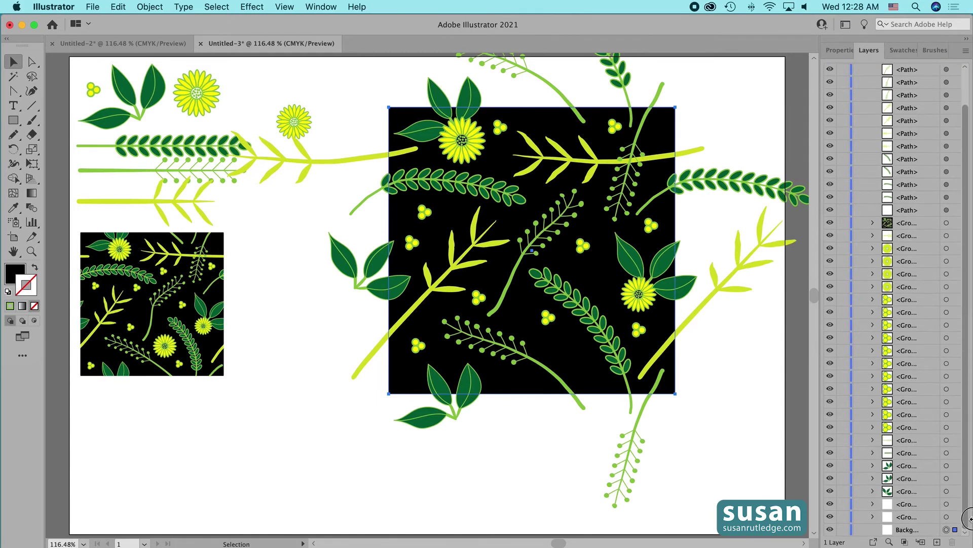
click(842, 529)
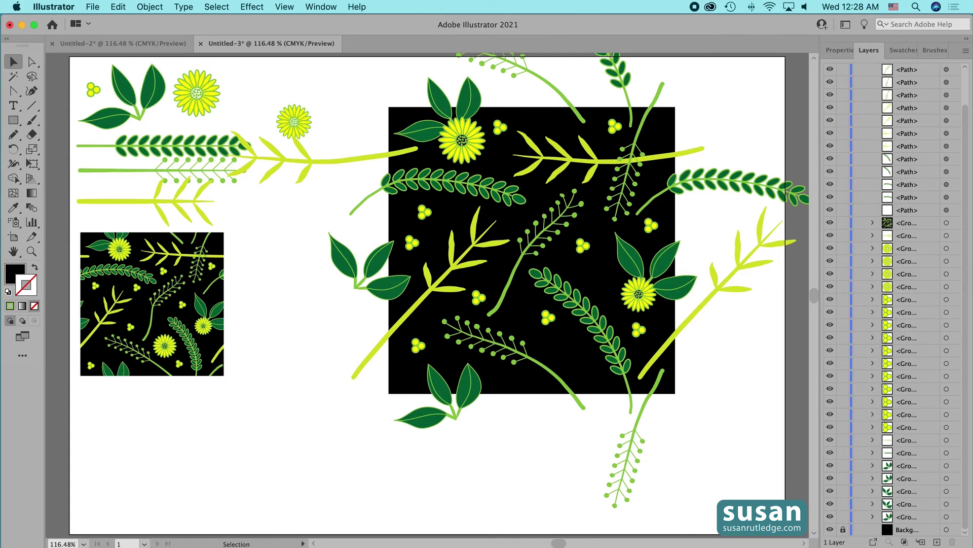
Expand the appearance of all motifs on and around the background square and outline their strokes
drag(333, 69, 698, 468)
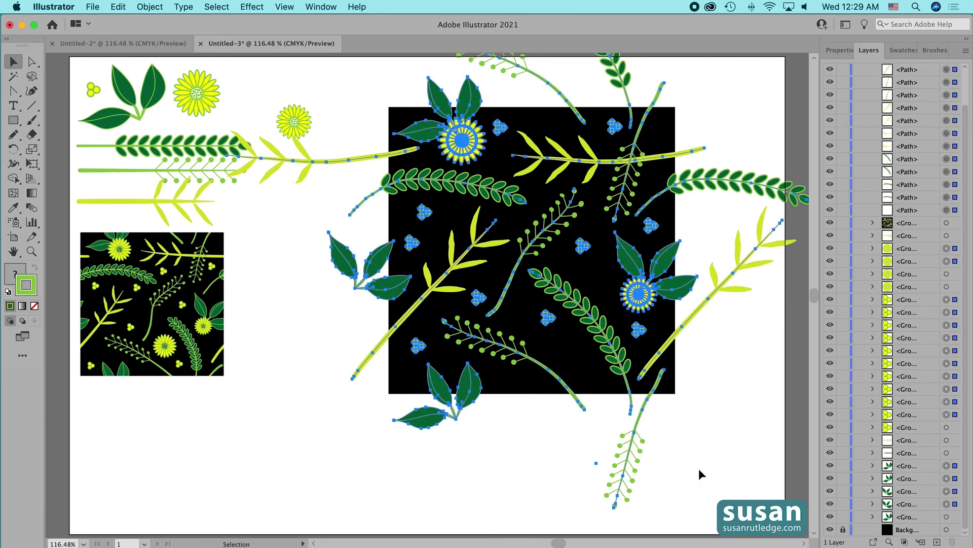
click(150, 6)
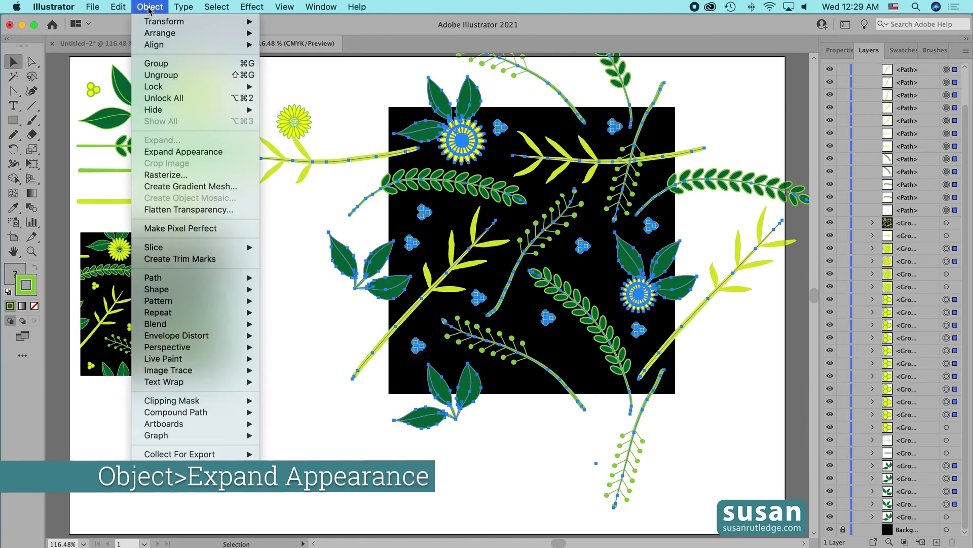
click(209, 151)
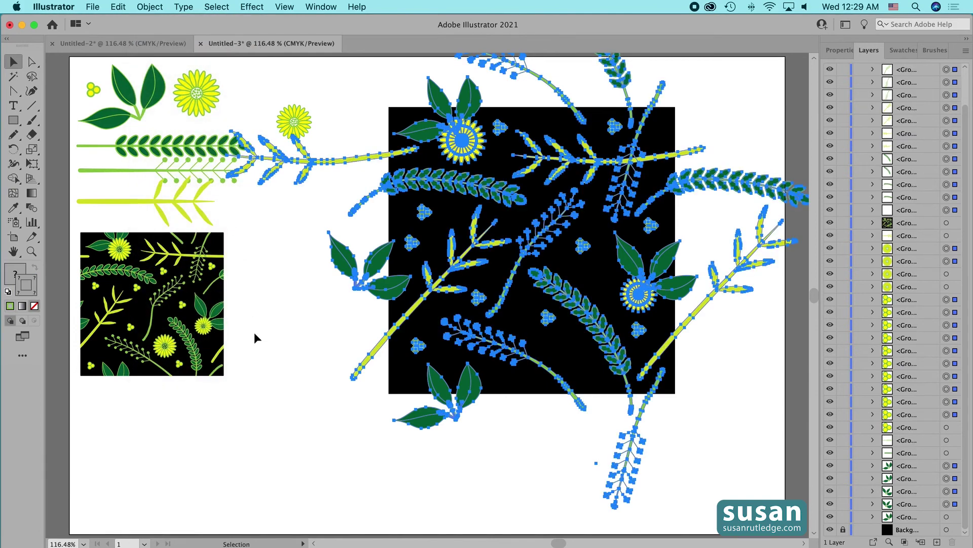
click(150, 7)
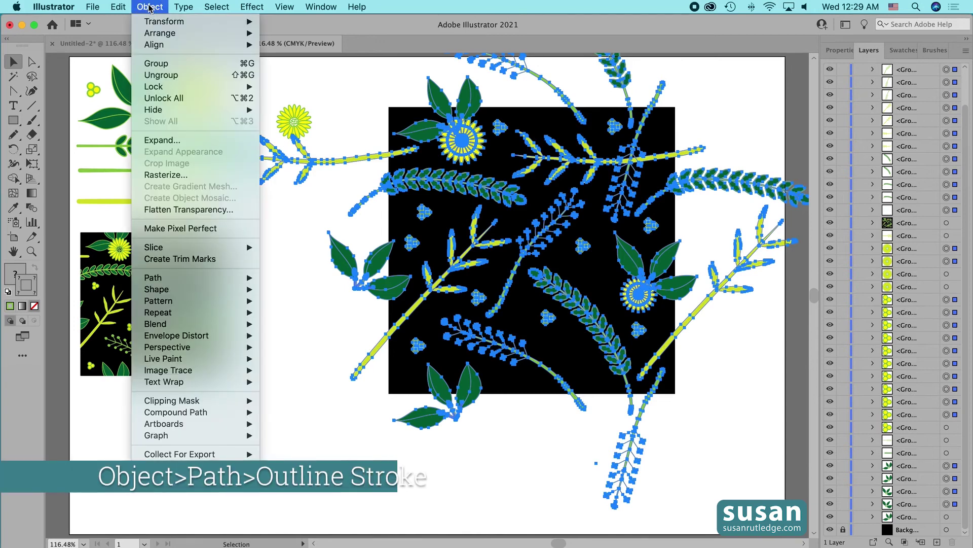
mouse_move(208, 279)
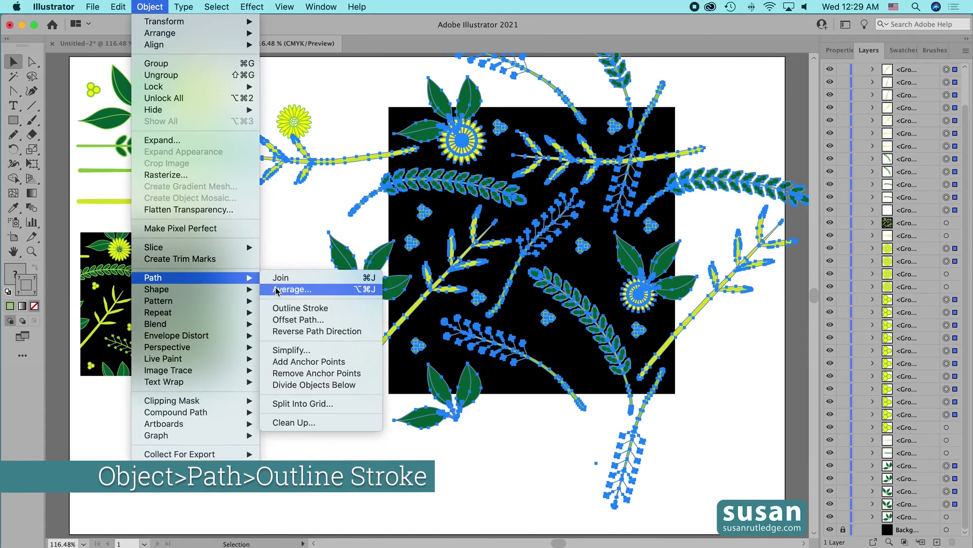
click(300, 307)
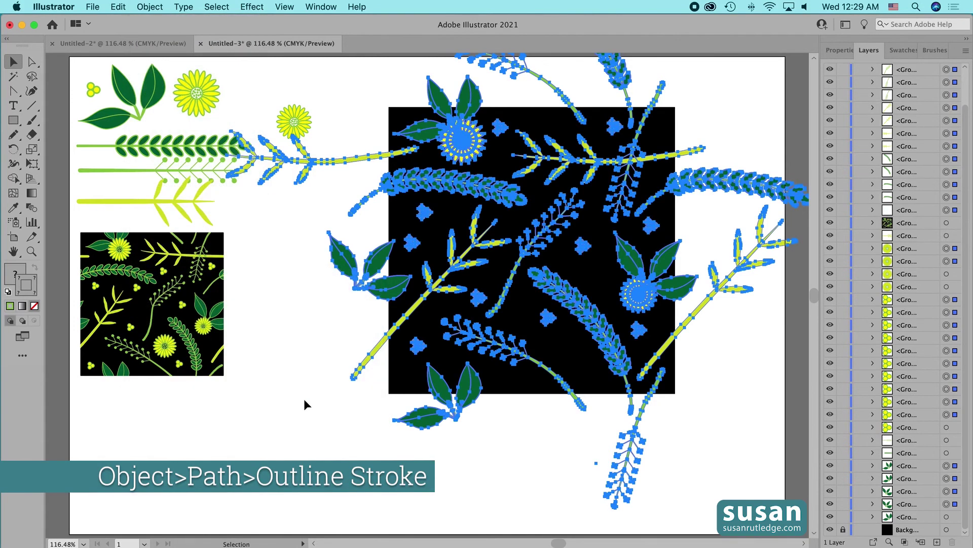
click(279, 236)
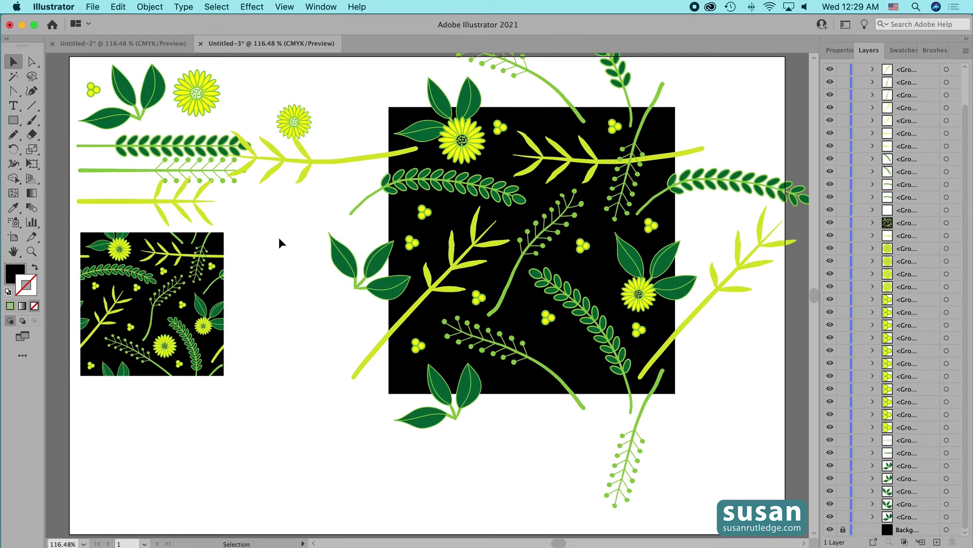
Place a copy of the small yellow flower in the square's lower gap, and expand its fill and stroke with strokes outlined
click(297, 117)
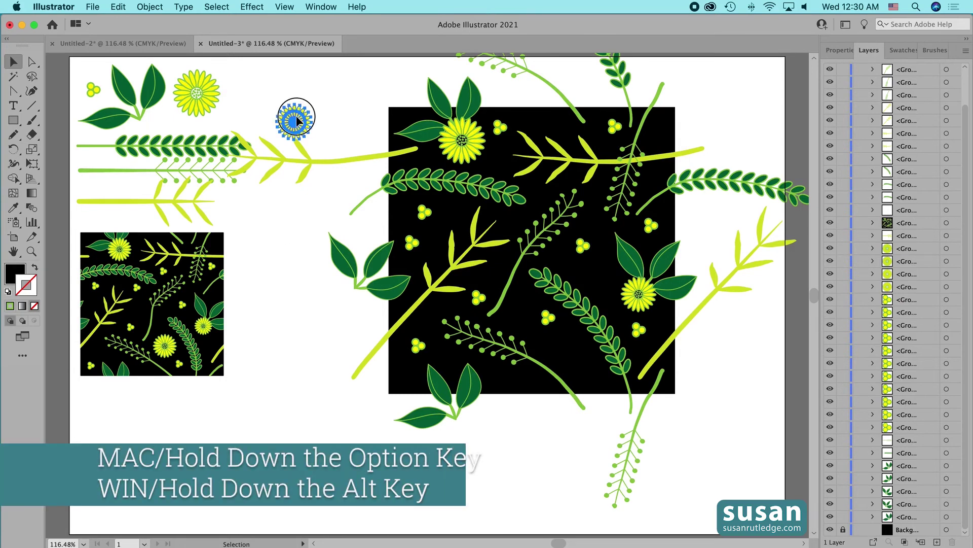
drag(296, 115, 569, 348)
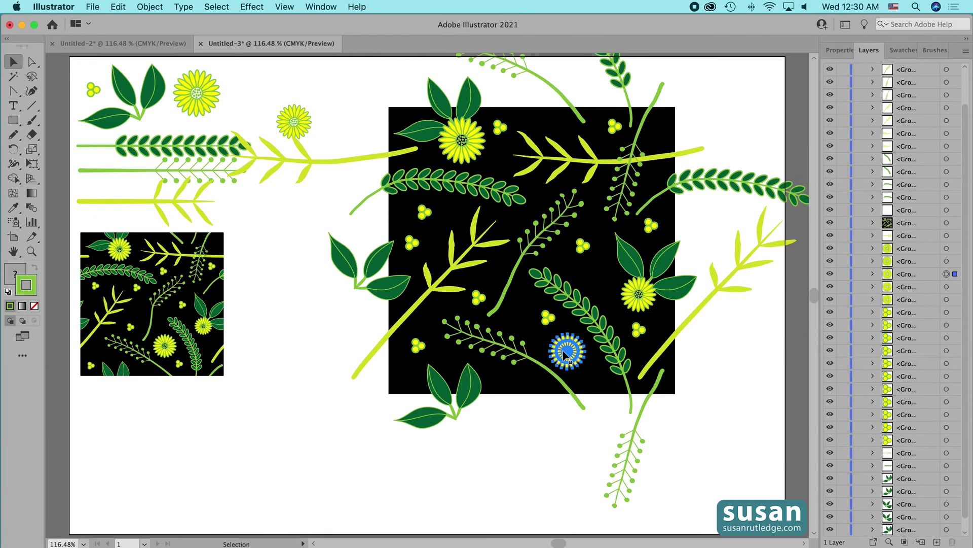
click(146, 6)
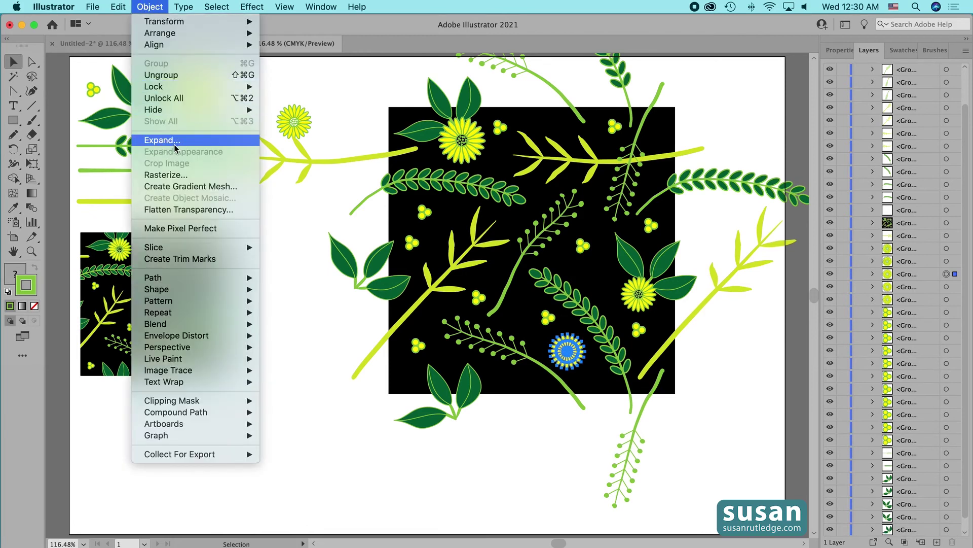
click(158, 140)
click(107, 246)
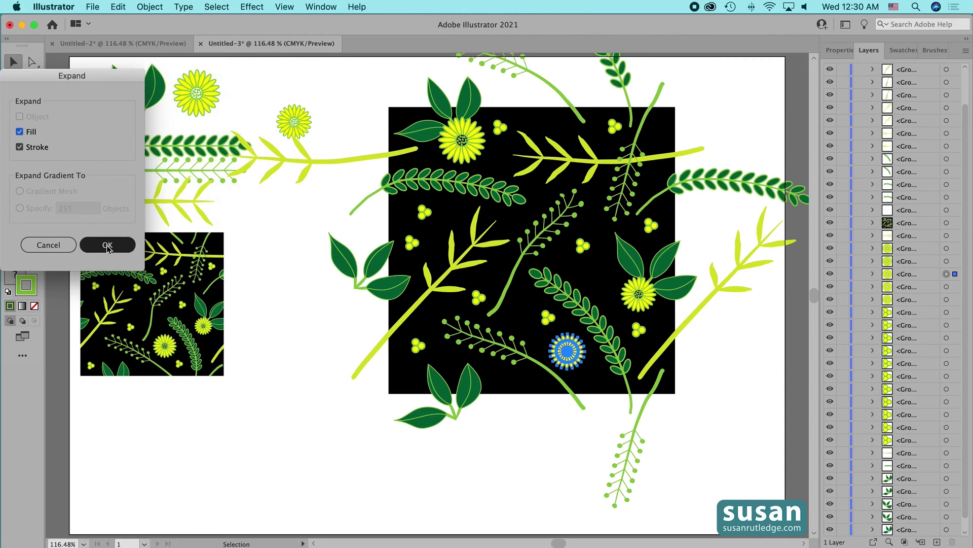
click(149, 7)
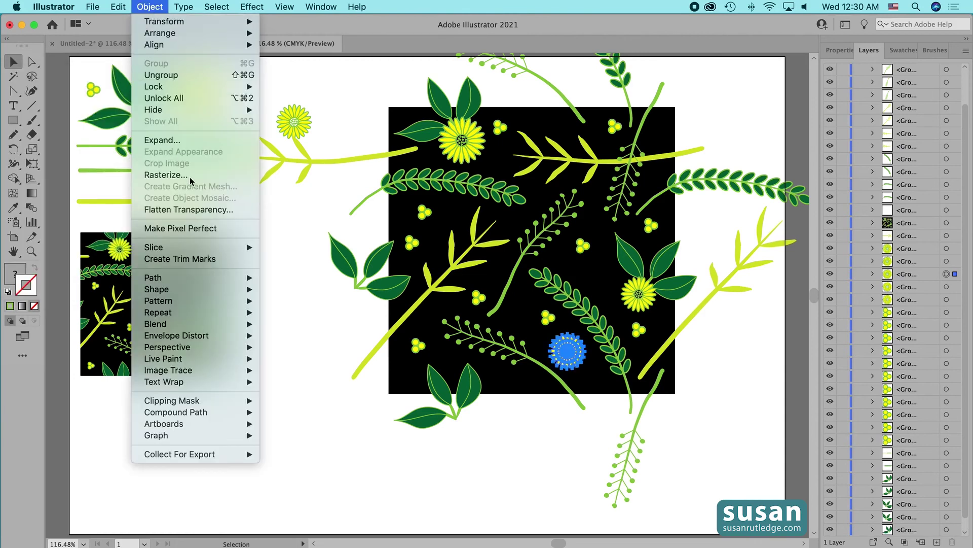
mouse_move(202, 280)
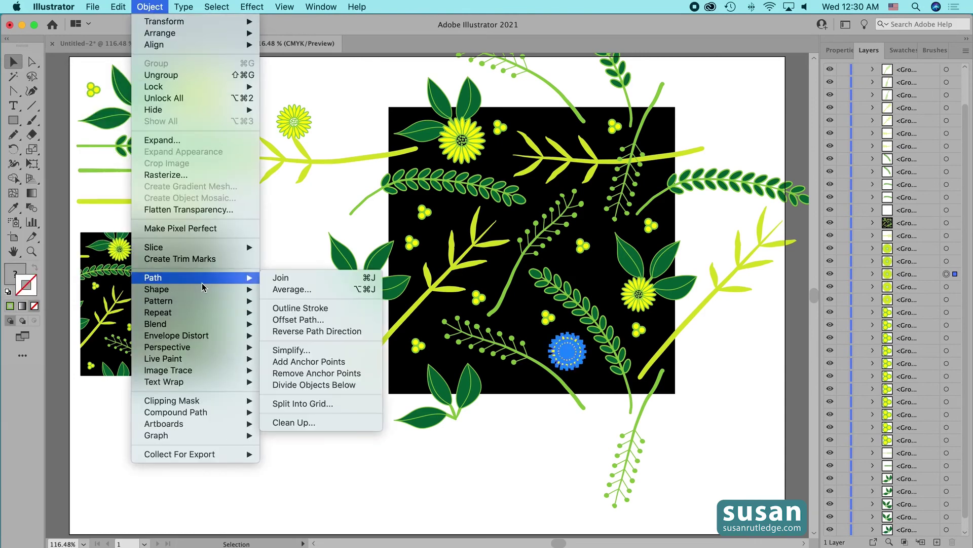
click(284, 308)
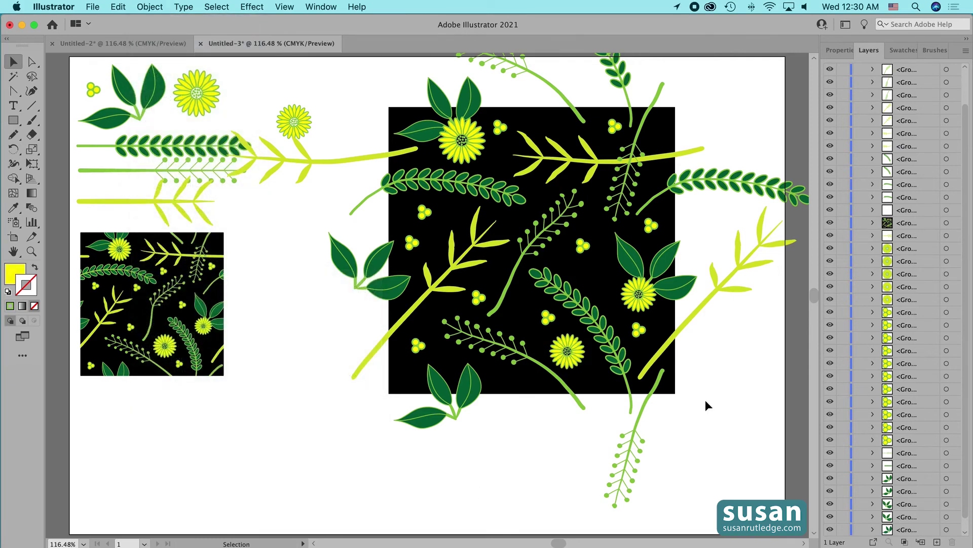
Unlock the background square and paste a duplicate of it in place on top of the motifs
click(965, 505)
scroll(966, 505, down, 1)
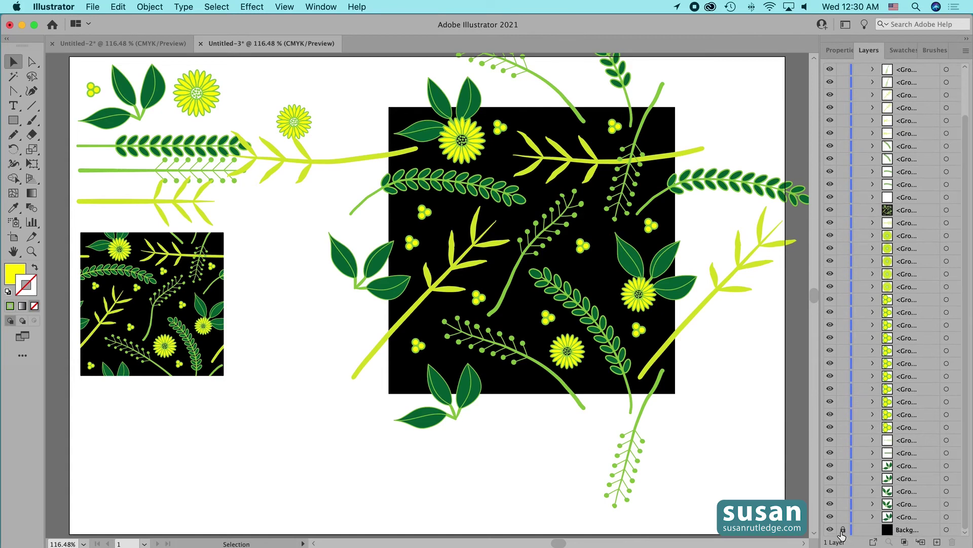
click(522, 388)
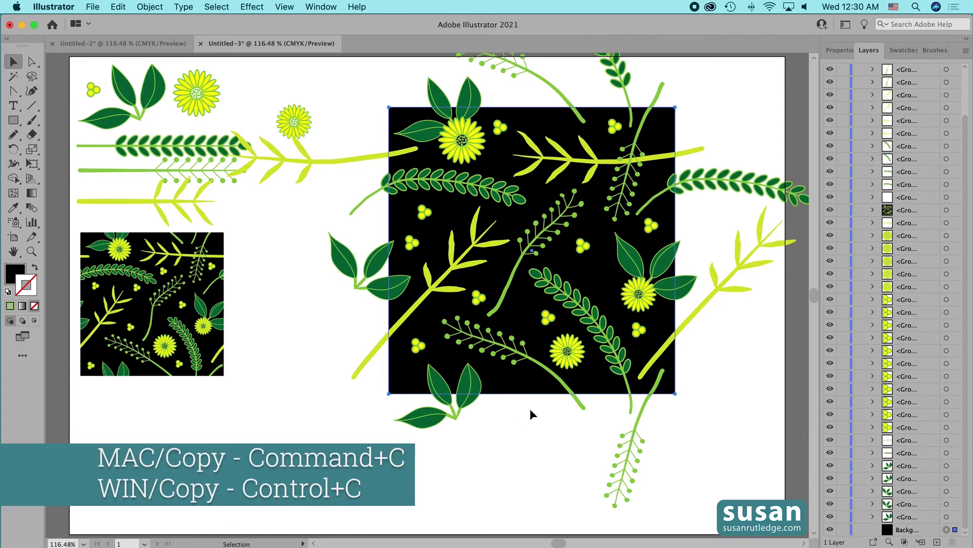
key(super+c)
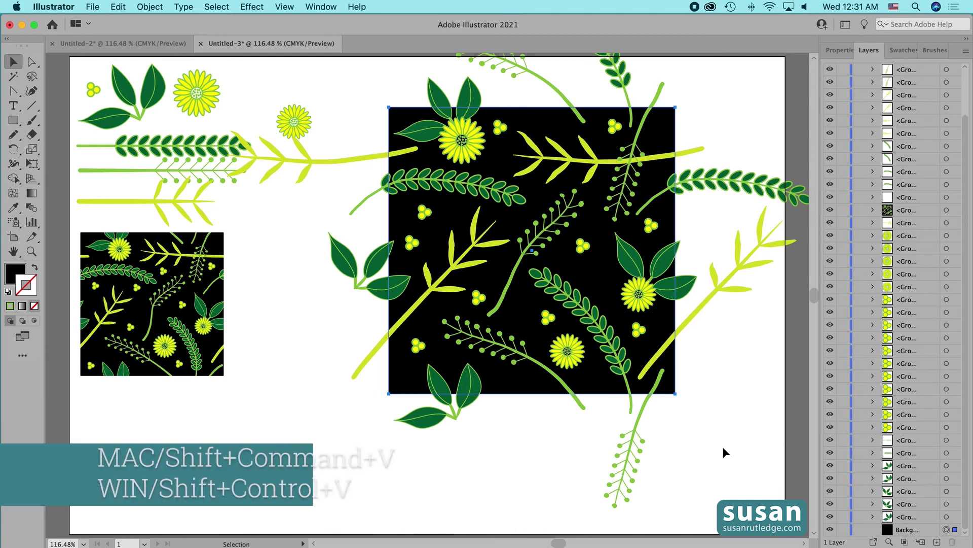
key(super)
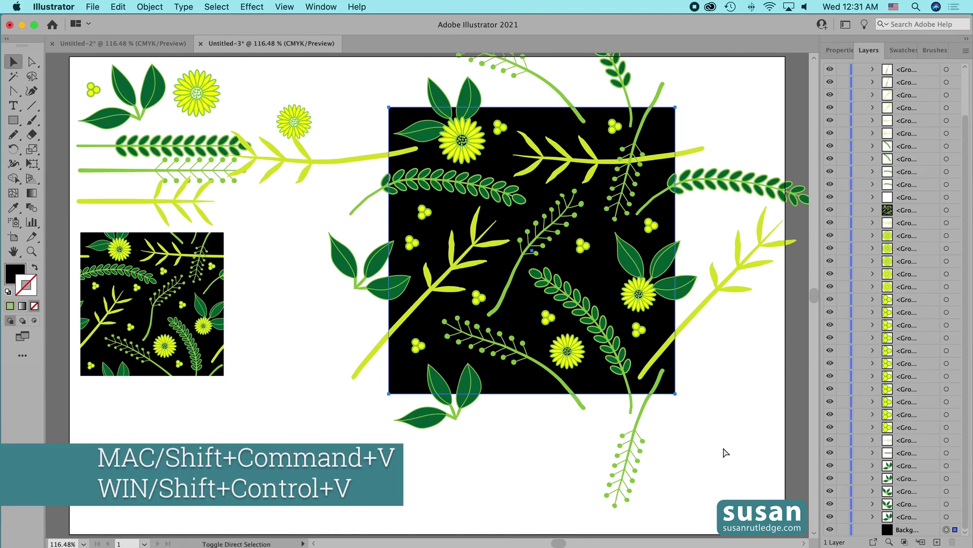
key(shift+super+v)
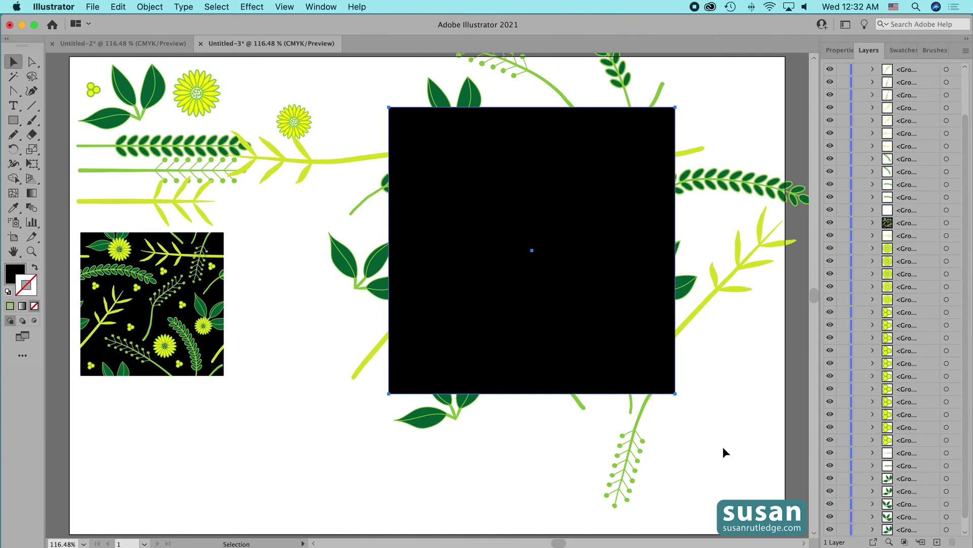
Crop all overhanging motifs to the background square's edges with the Pathfinder Crop operation
click(723, 446)
drag(323, 72, 725, 457)
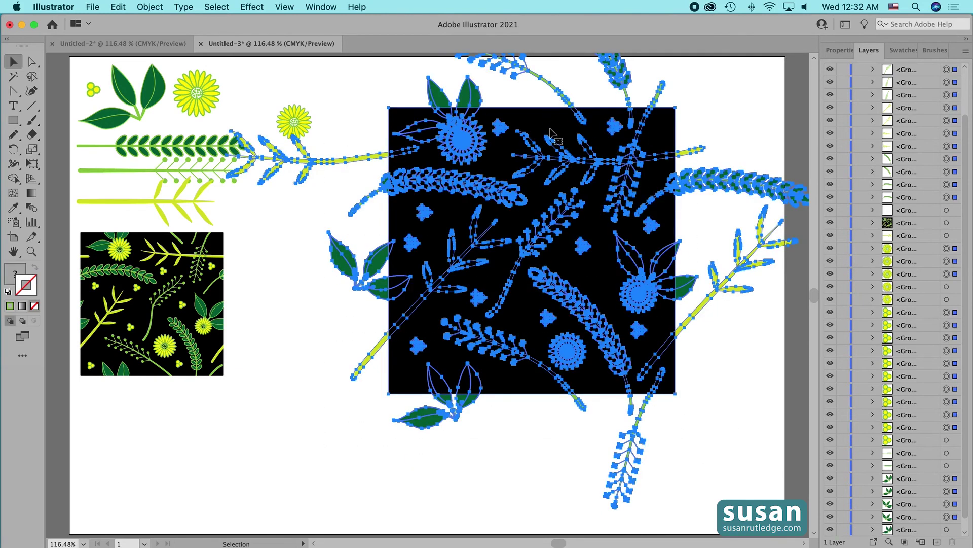
click(840, 50)
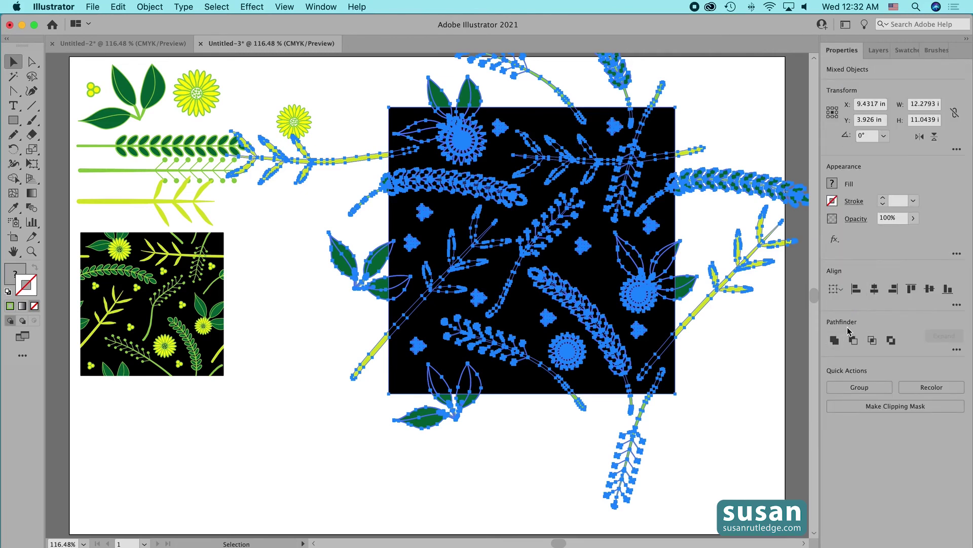
click(956, 350)
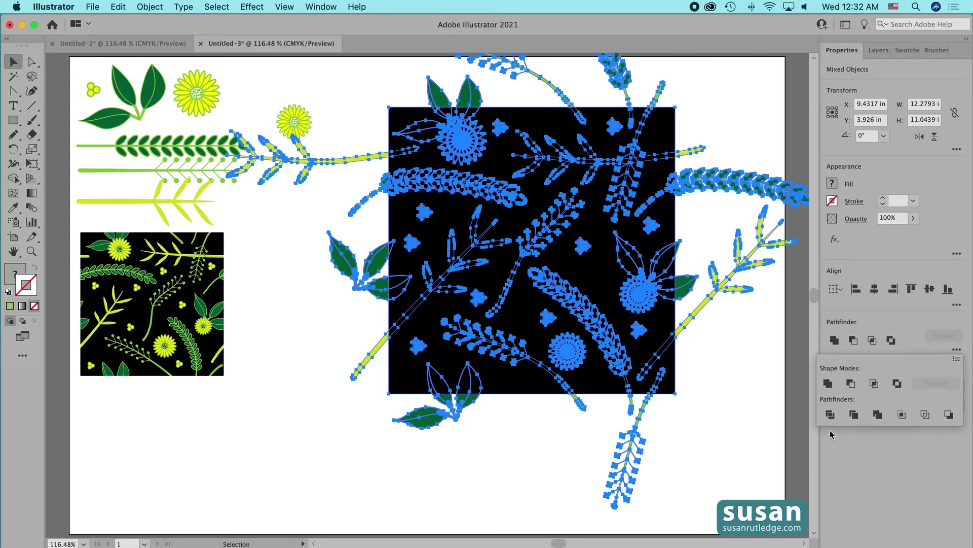
click(902, 415)
click(658, 432)
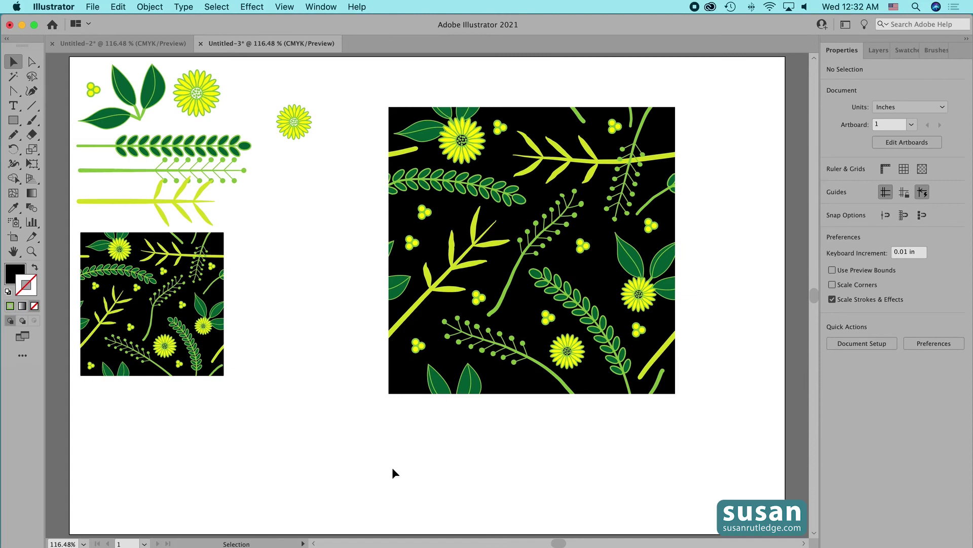
Hide the source motifs and the small sample pattern, leaving the cropped tile displayed
drag(70, 60, 314, 444)
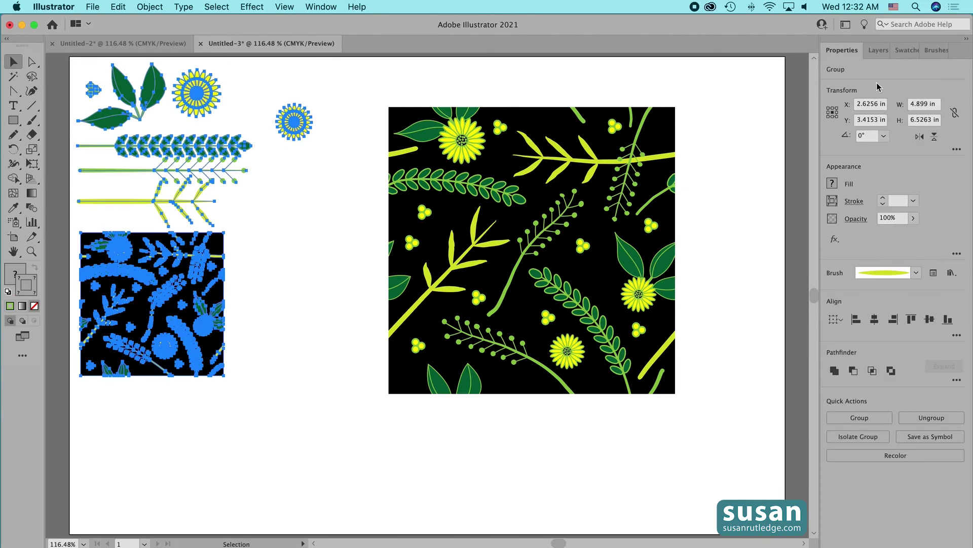
click(877, 50)
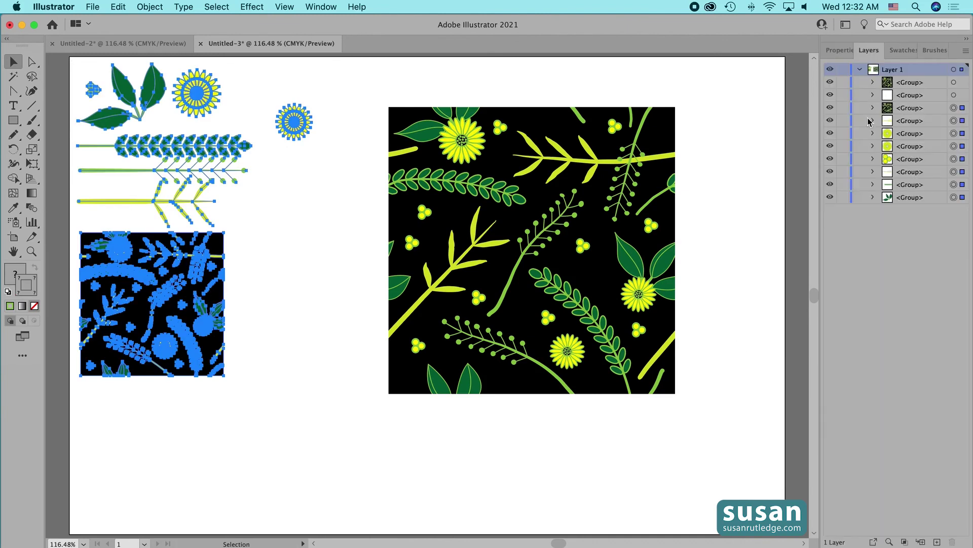
drag(832, 112, 827, 228)
Move the cropped tile to the artboard's upper-left corner and save it as a new pattern swatch
drag(480, 233, 175, 193)
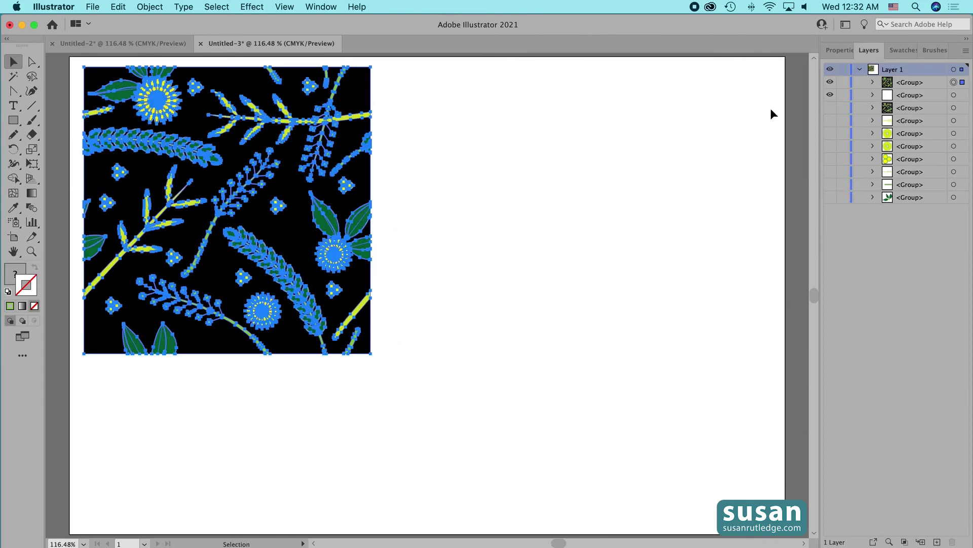
click(898, 51)
drag(246, 158, 964, 186)
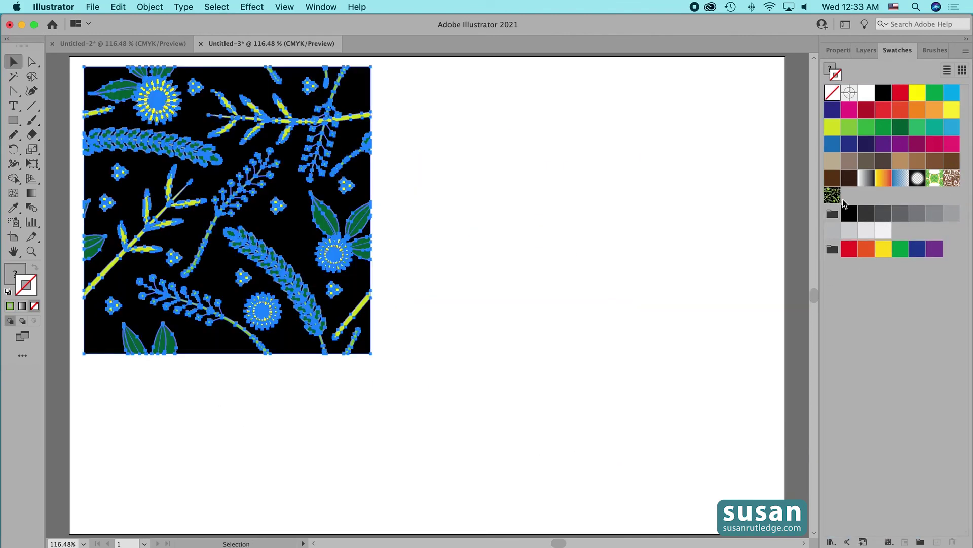
Shift the tile further up and left, and hide it to clear the artboard
click(465, 226)
click(246, 251)
drag(246, 251, 195, 225)
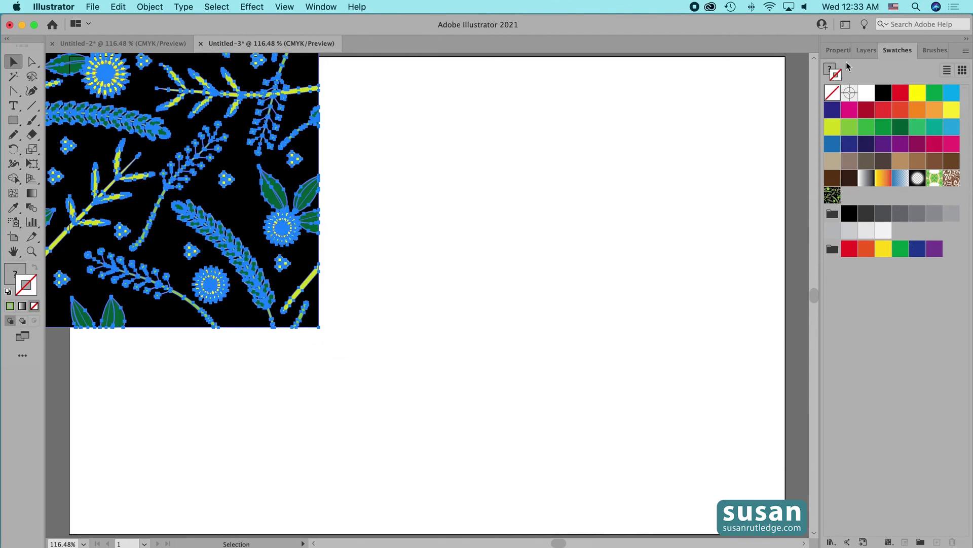
click(867, 49)
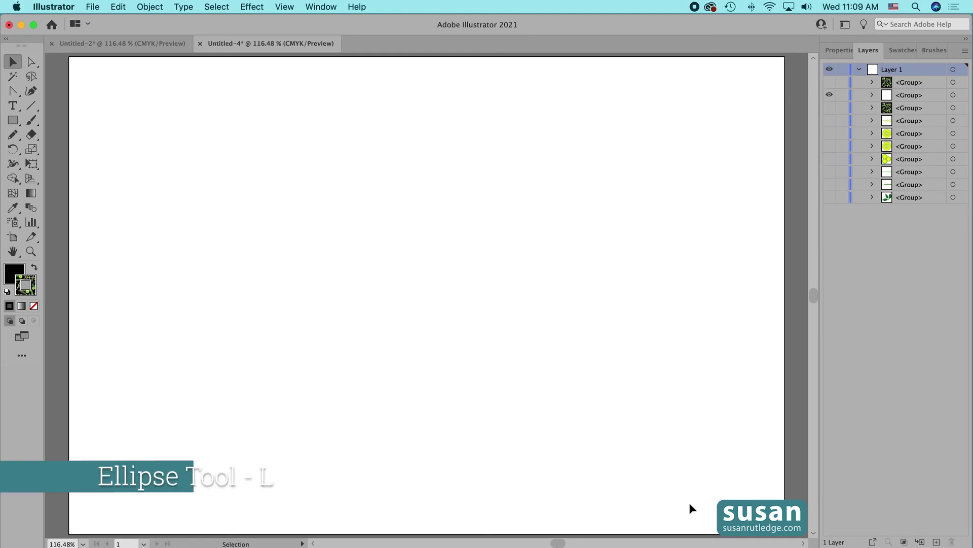
Draw a circle about 7.16 in wide from the artboard's centre and remove its stroke
key(l)
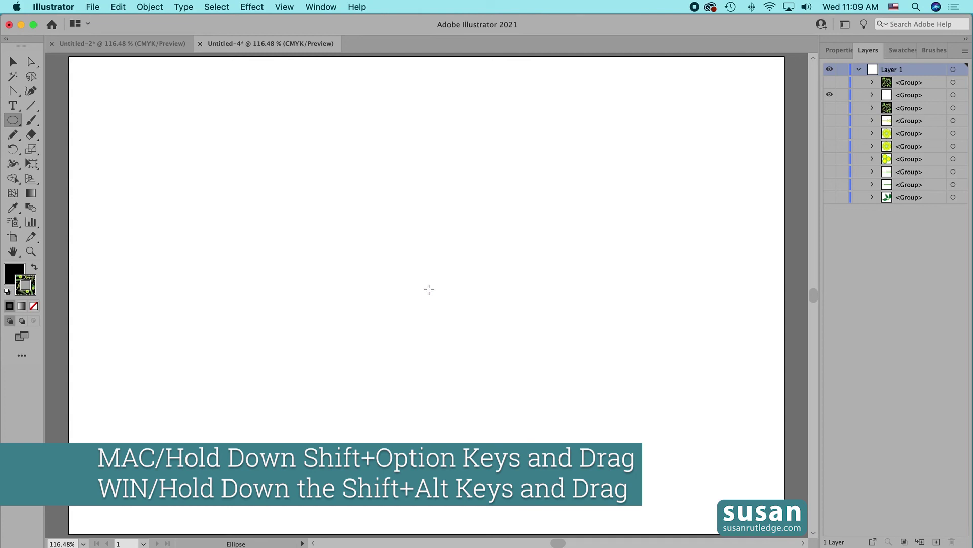
drag(429, 289, 517, 461)
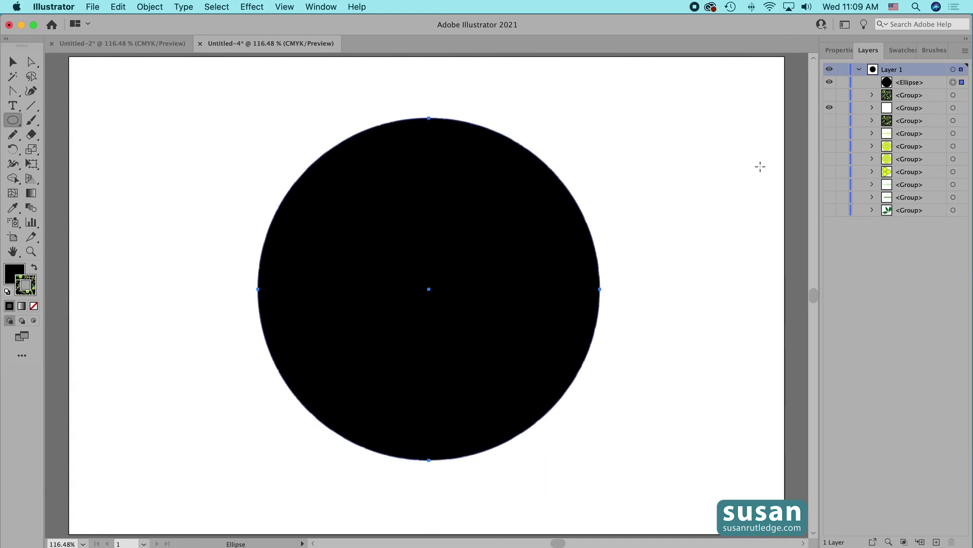
click(839, 50)
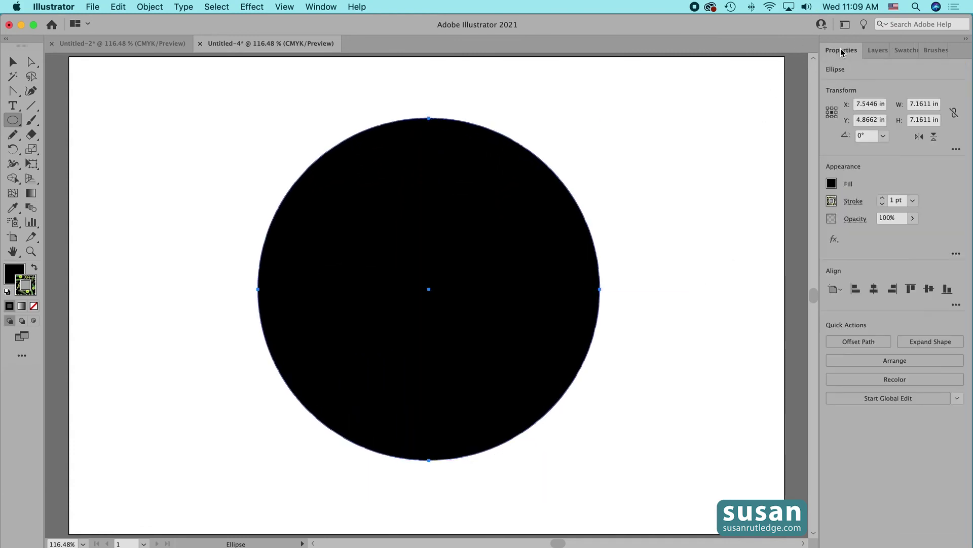
click(883, 204)
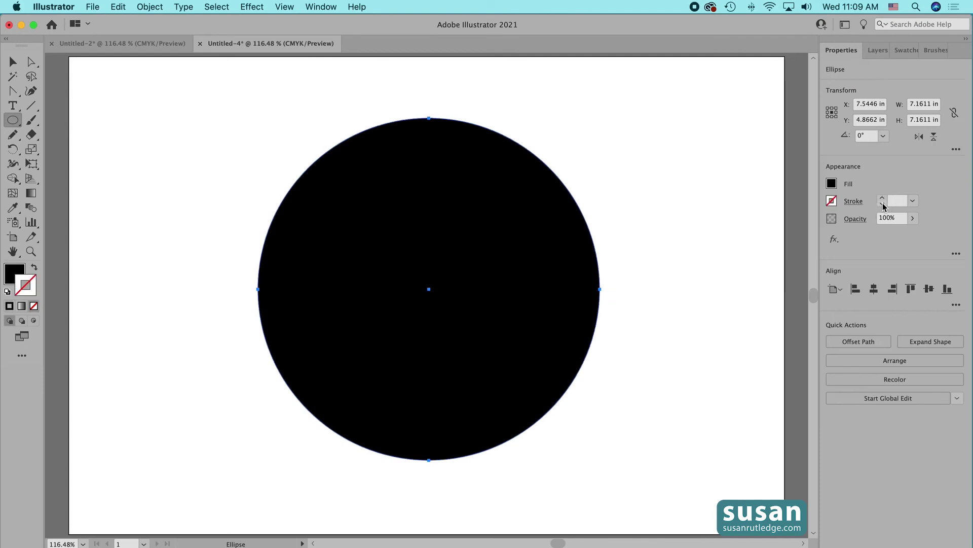
Fill the circle with the new botanical pattern swatch
click(831, 184)
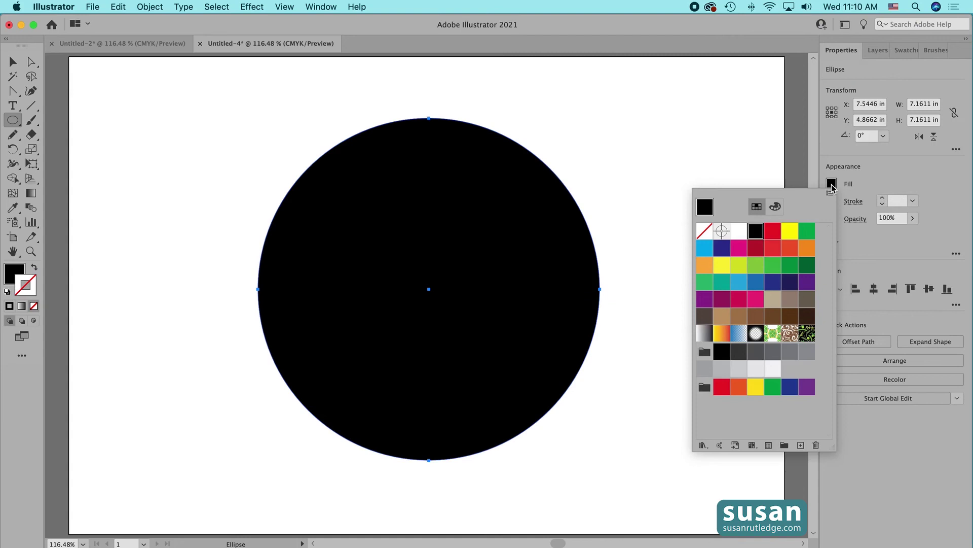
click(807, 333)
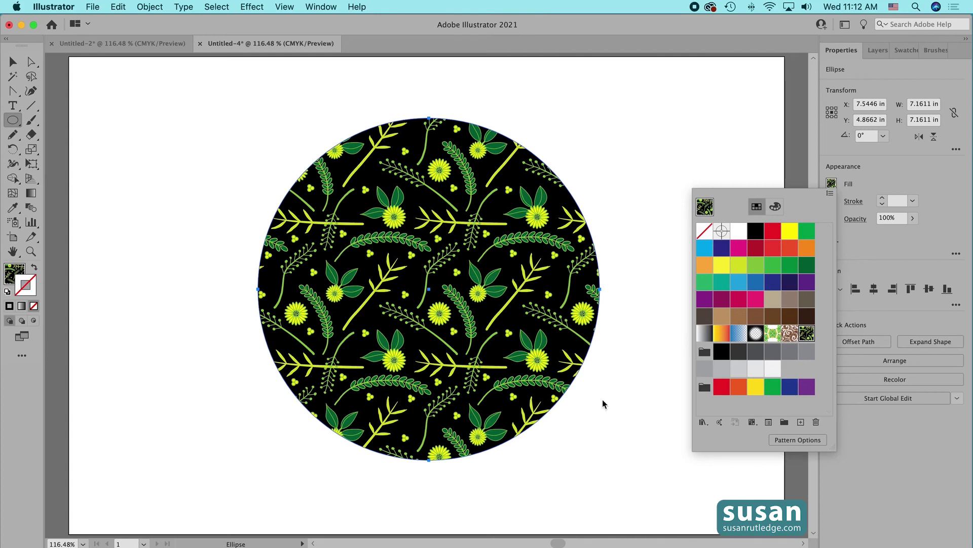
click(793, 158)
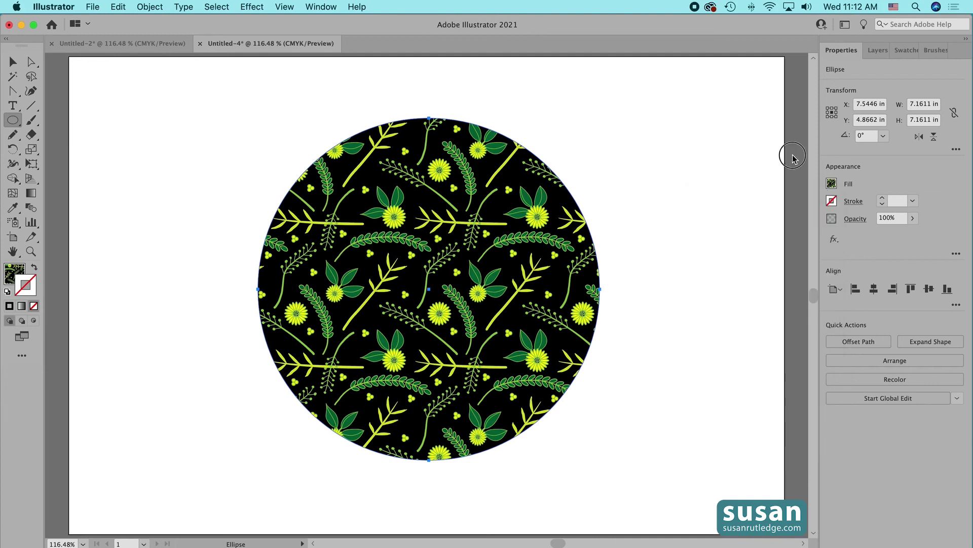